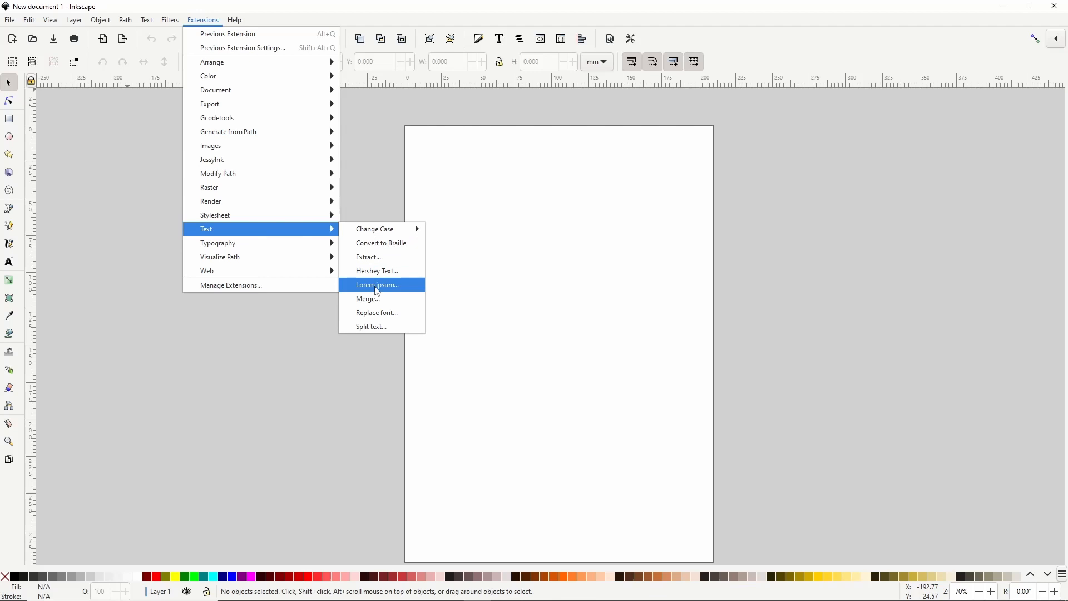
- Generate Lorem ipsum text with live preview, using one paragraph and 6 sentences per paragraph
{"action": "left_click", "coordinate": [378, 286]}
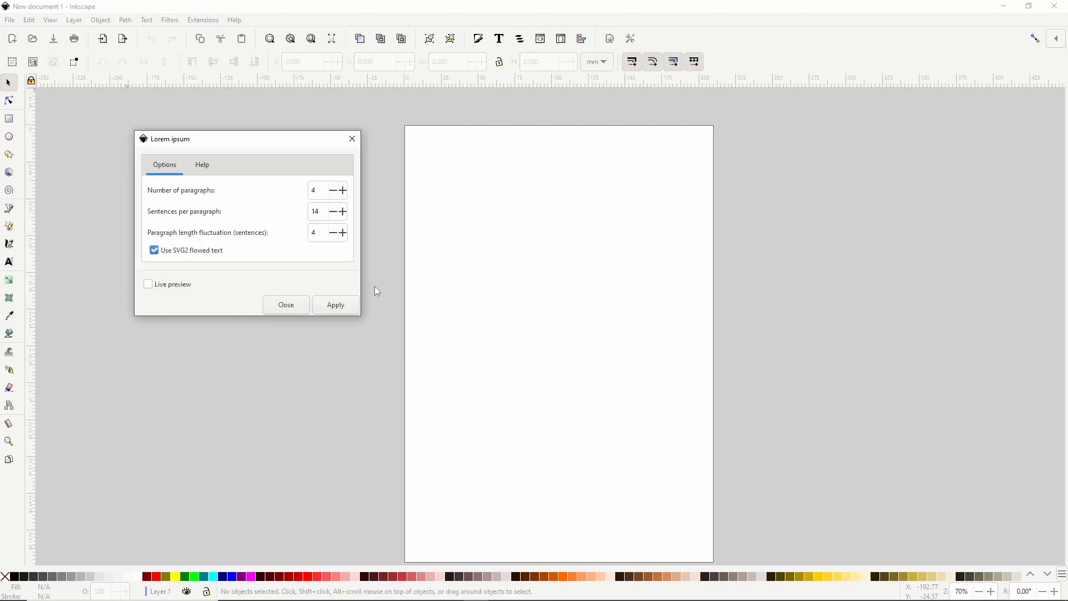
{"action": "left_click", "coordinate": [177, 286]}
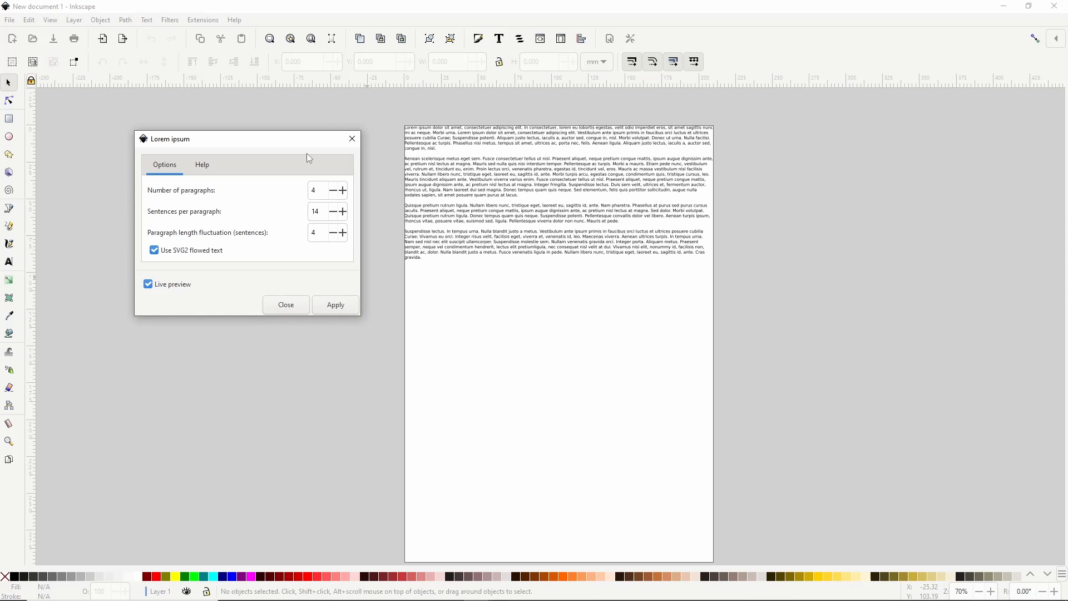
{"action": "double_click", "coordinate": [323, 191]}
{"action": "left_click", "coordinate": [323, 211]}
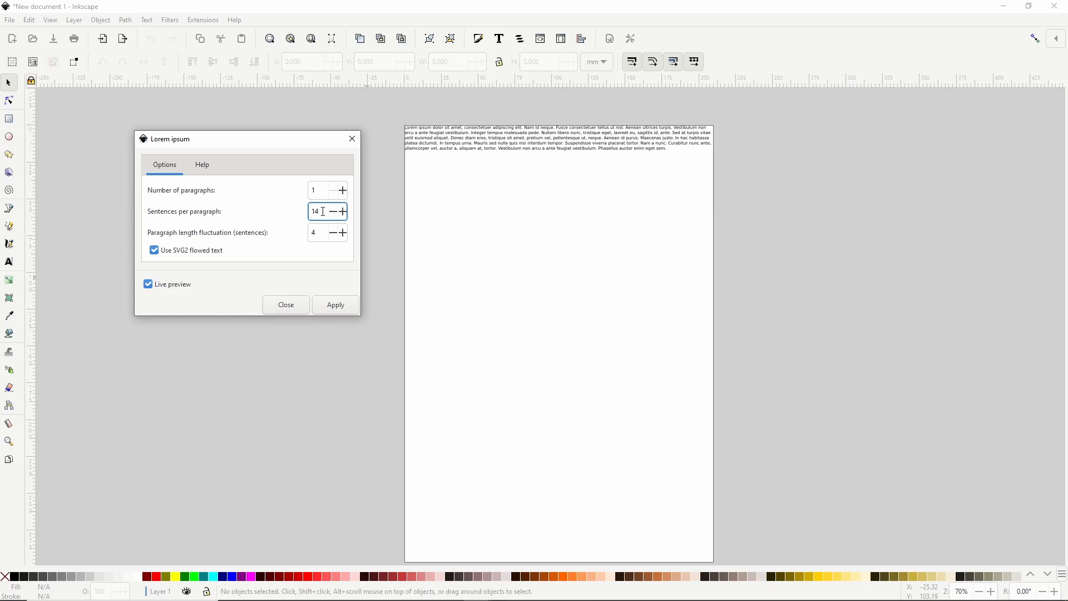
{"action": "type", "text": "4"}
{"action": "left_click", "coordinate": [322, 235]}
{"action": "left_click", "coordinate": [341, 213]}
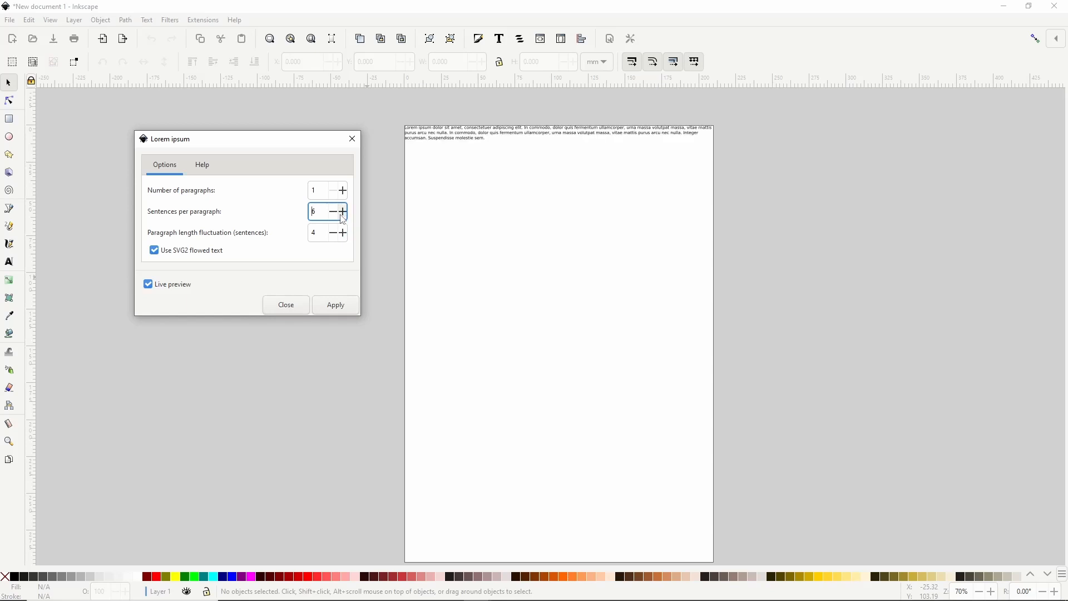
{"action": "left_click", "coordinate": [342, 214]}
{"action": "left_click", "coordinate": [335, 215]}
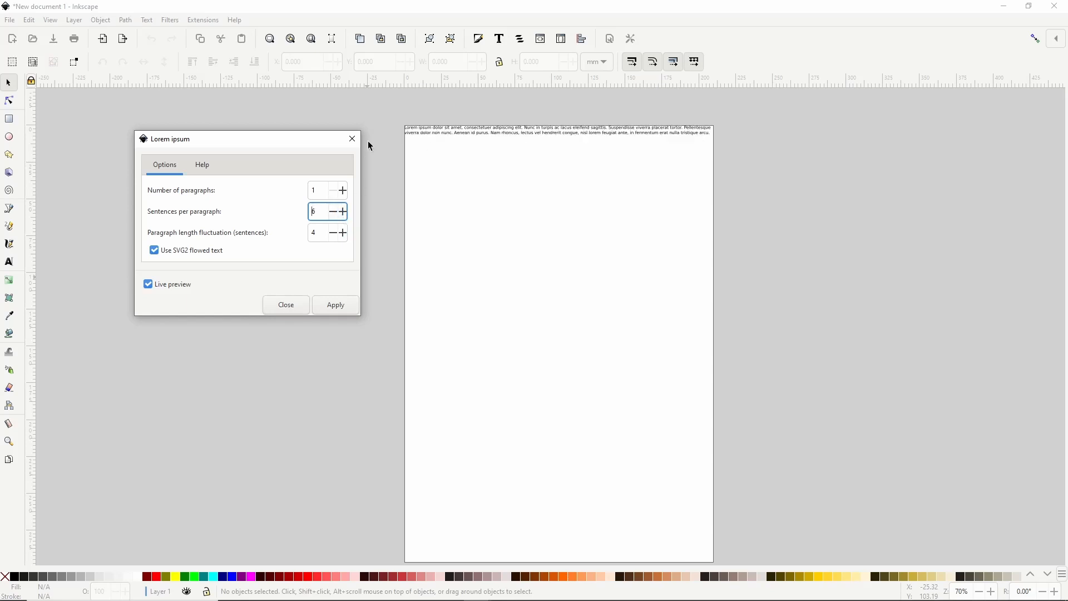
{"action": "left_click", "coordinate": [336, 305]}
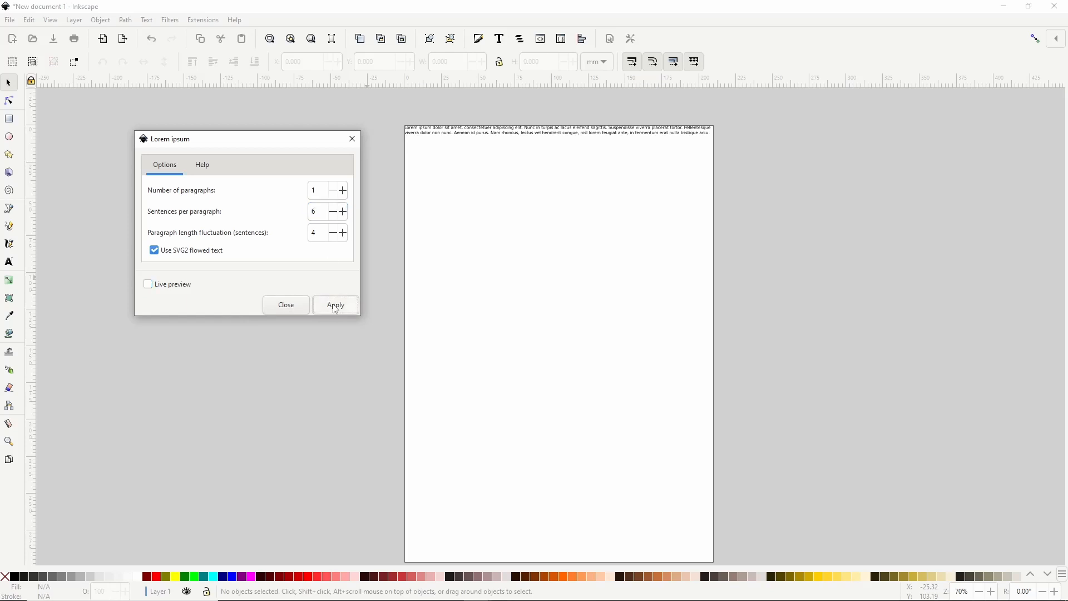
{"action": "left_click", "coordinate": [287, 306]}
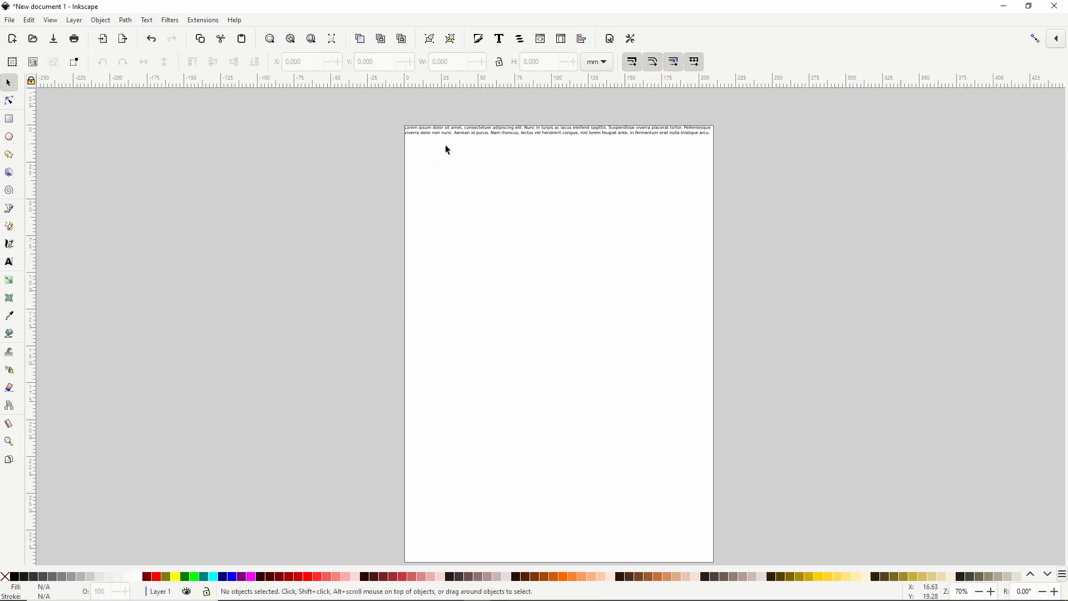
- Scale the Lorem ipsum text up about its centre to about 472 mm wide
{"action": "left_click", "coordinate": [476, 137]}
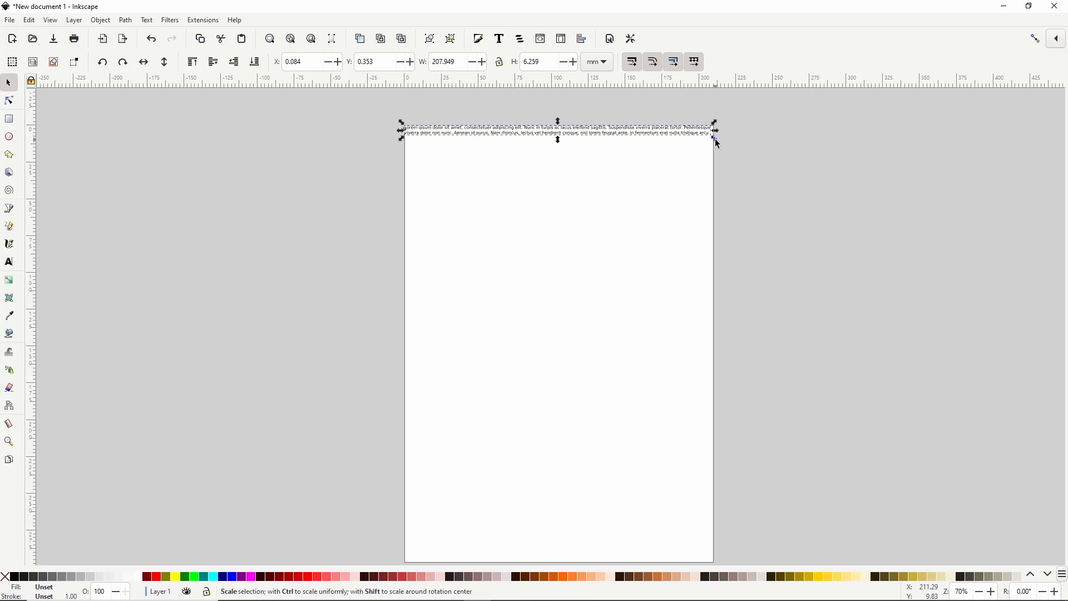
{"action": "left_click_drag", "start_coordinate": [716, 140], "coordinate": [909, 274]}
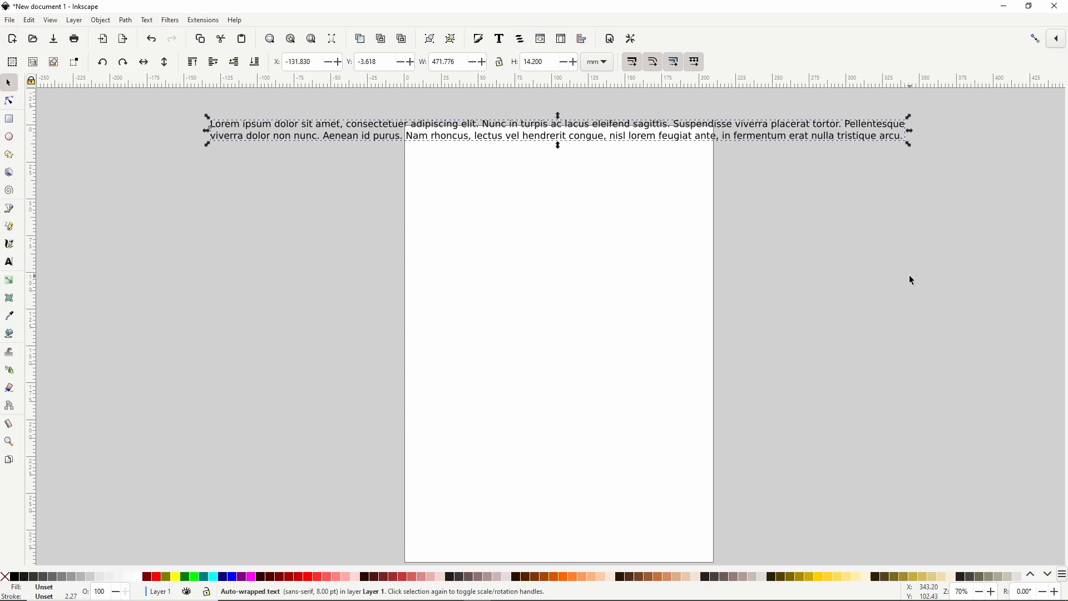
- Draw a three-turn spiral about 165 mm wide on the canvas beside the page, below the text
{"action": "left_click", "coordinate": [9, 192]}
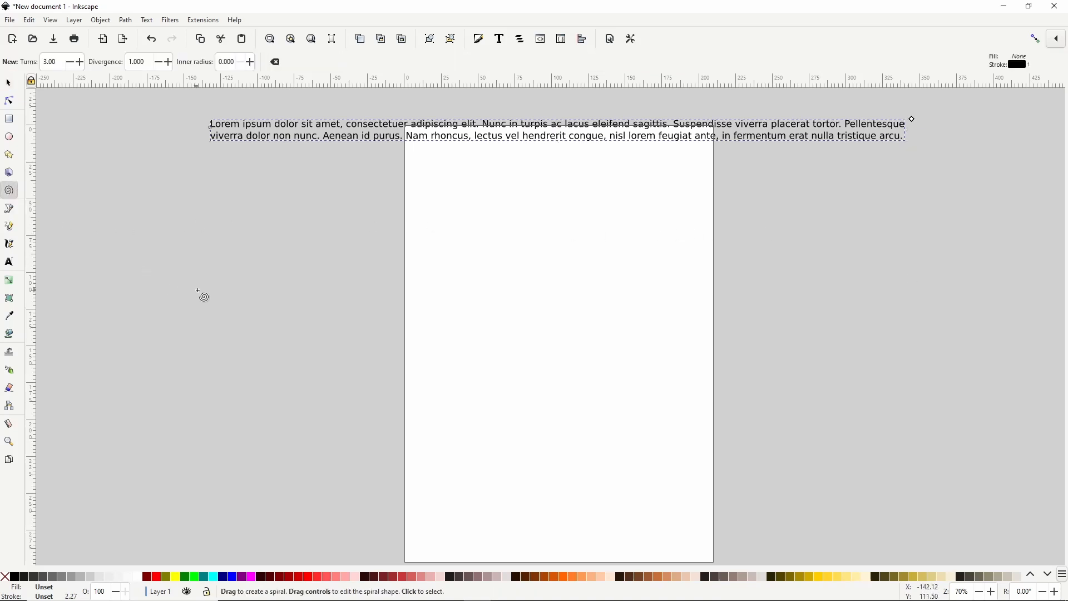
{"action": "left_click_drag", "start_coordinate": [211, 292], "coordinate": [293, 406]}
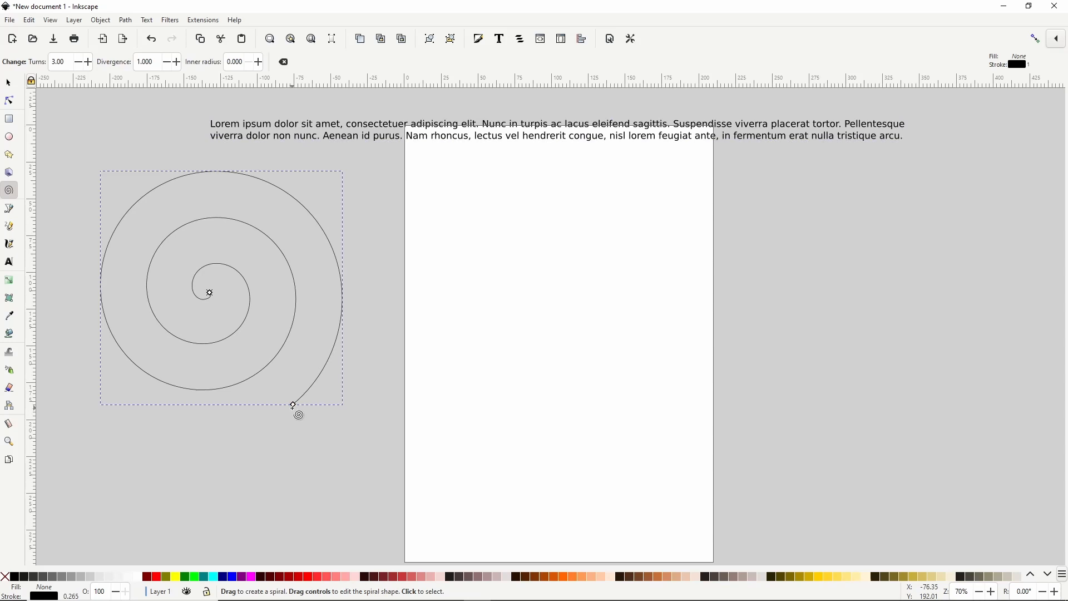
{"action": "key", "text": "s"}
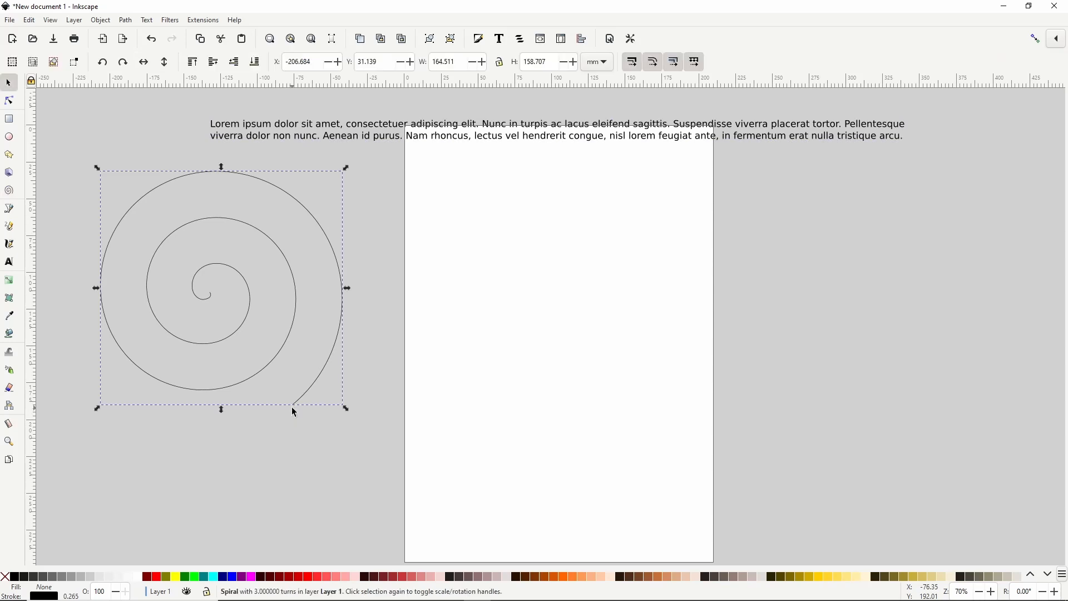
- Put the Lorem ipsum text on the spiral path
{"action": "left_click", "coordinate": [361, 132], "text": "shift"}
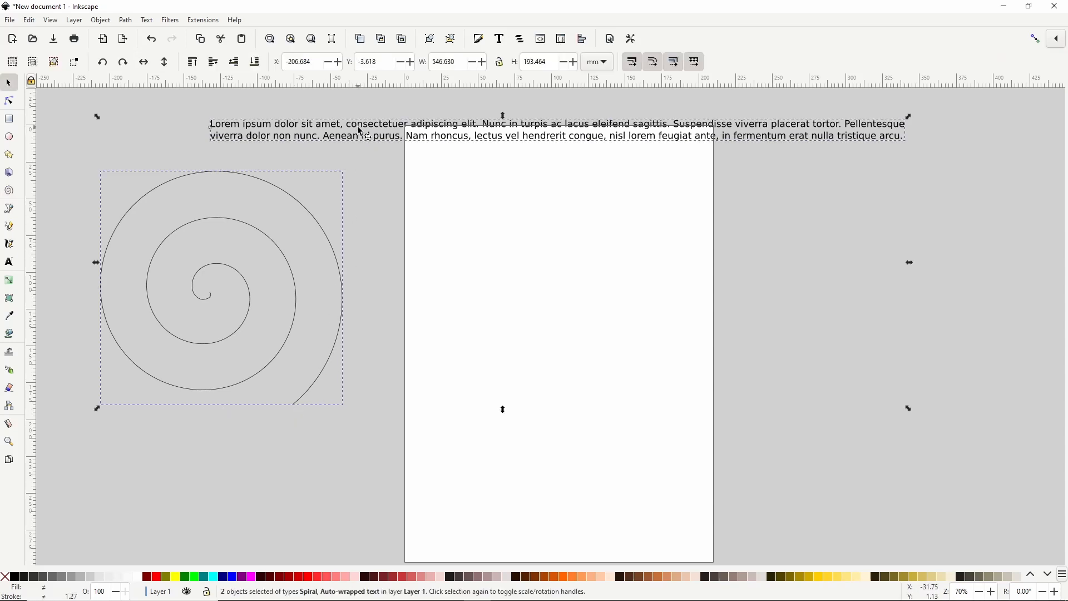
{"action": "left_click", "coordinate": [147, 20]}
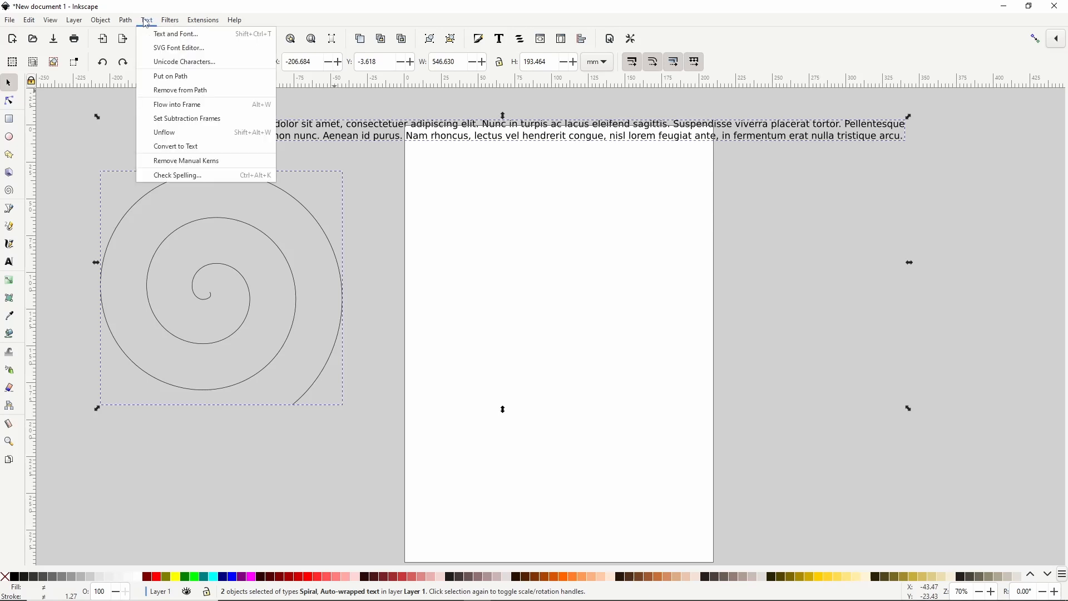
{"action": "left_click", "coordinate": [171, 78]}
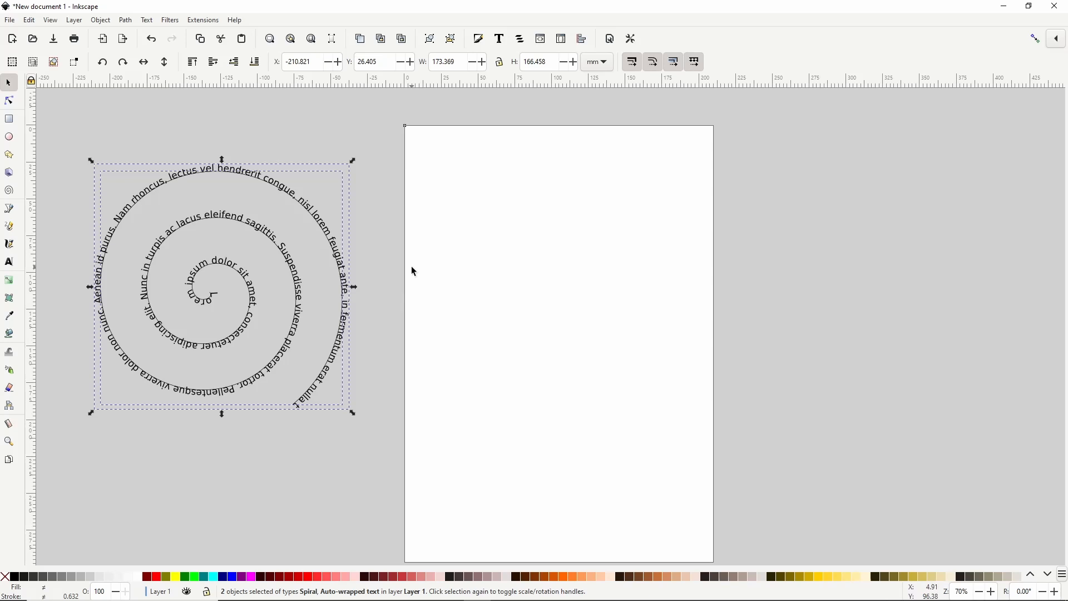
- Insert the letters "dkhkhd" inside the word "hendrerit" in the spiral text
{"action": "left_click", "coordinate": [275, 127]}
{"action": "left_click", "coordinate": [254, 176]}
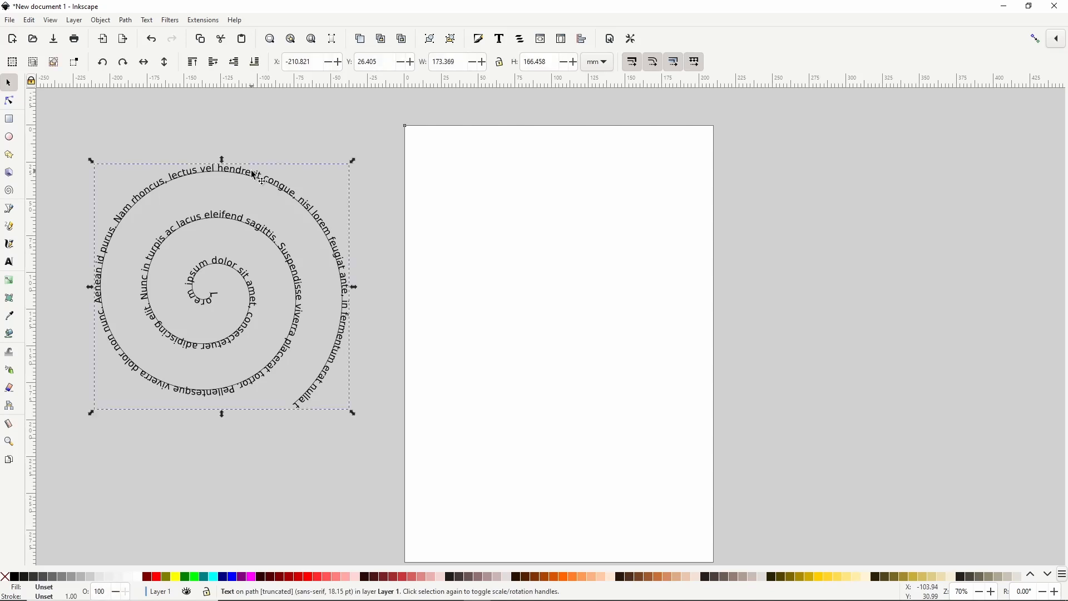
{"action": "double_click", "coordinate": [254, 176]}
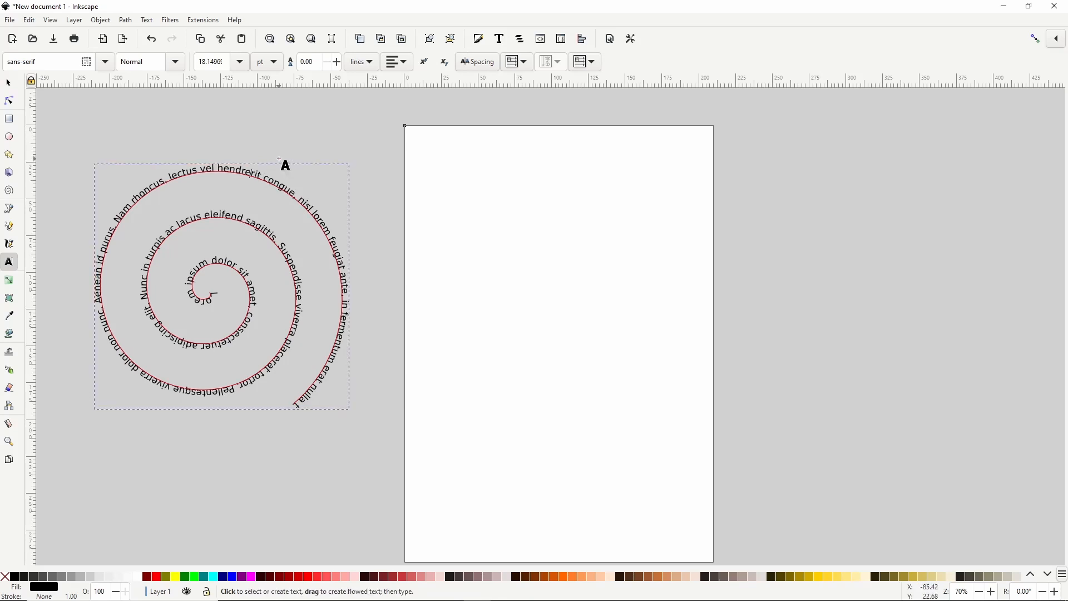
{"action": "type", "text": "dkhkhd fdkhf"}
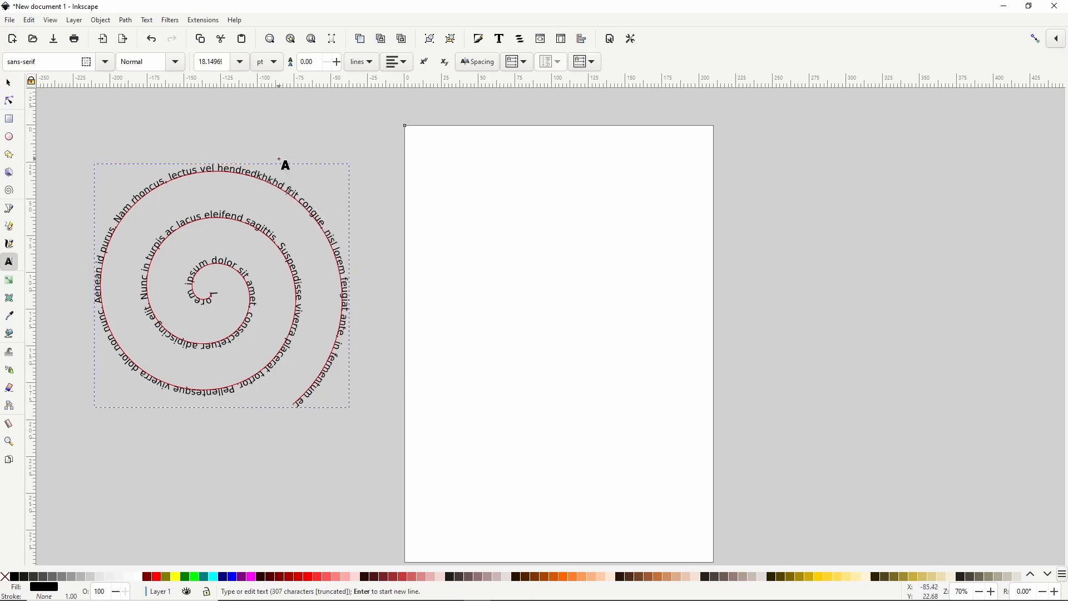
{"action": "key", "text": "BackSpace"}
{"action": "key", "text": "BackSpace"}
{"action": "key", "text": "BackSpace"}
{"action": "key", "text": "BackSpace"}
{"action": "key", "text": "BackSpace"}
{"action": "key", "text": "BackSpace"}
{"action": "key", "text": "BackSpace"}
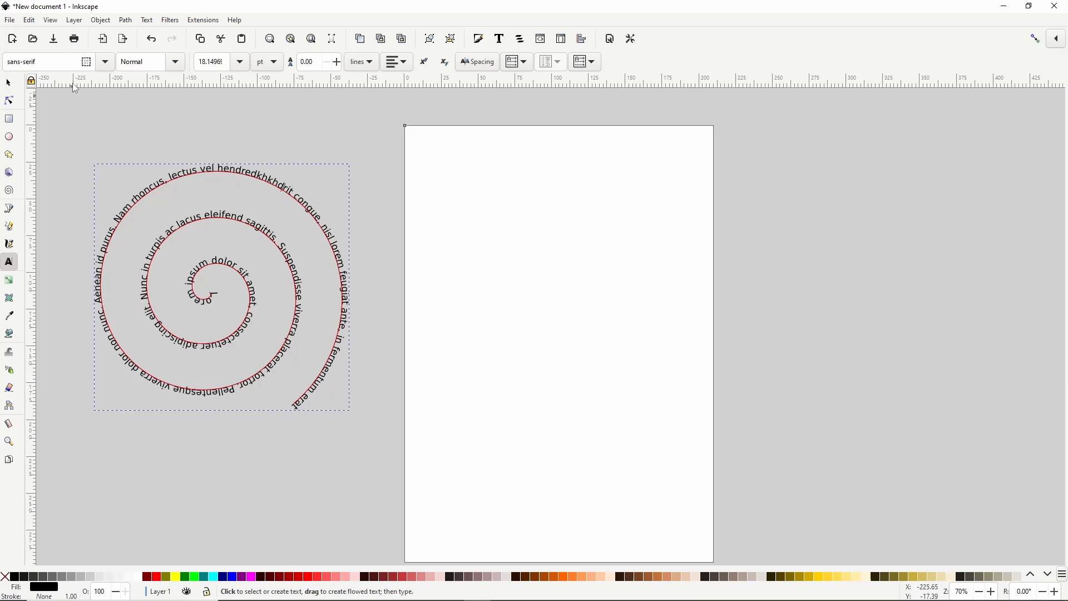
- Set the spiral text's font to ChunkFive and its size to 23 pt
{"action": "left_click", "coordinate": [105, 62]}
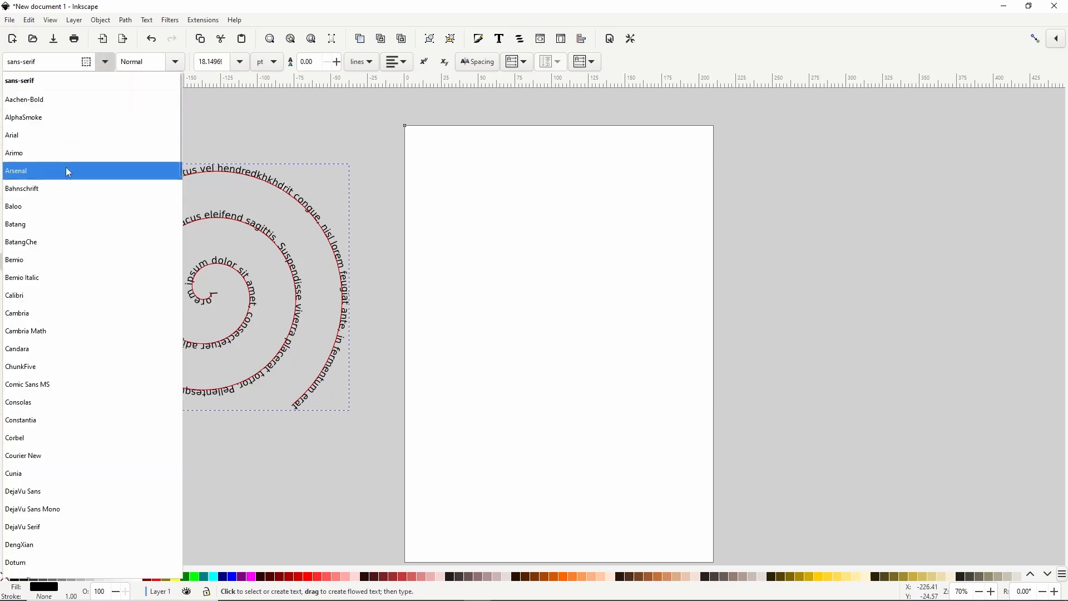
{"action": "left_click", "coordinate": [66, 168]}
{"action": "left_click", "coordinate": [112, 61]}
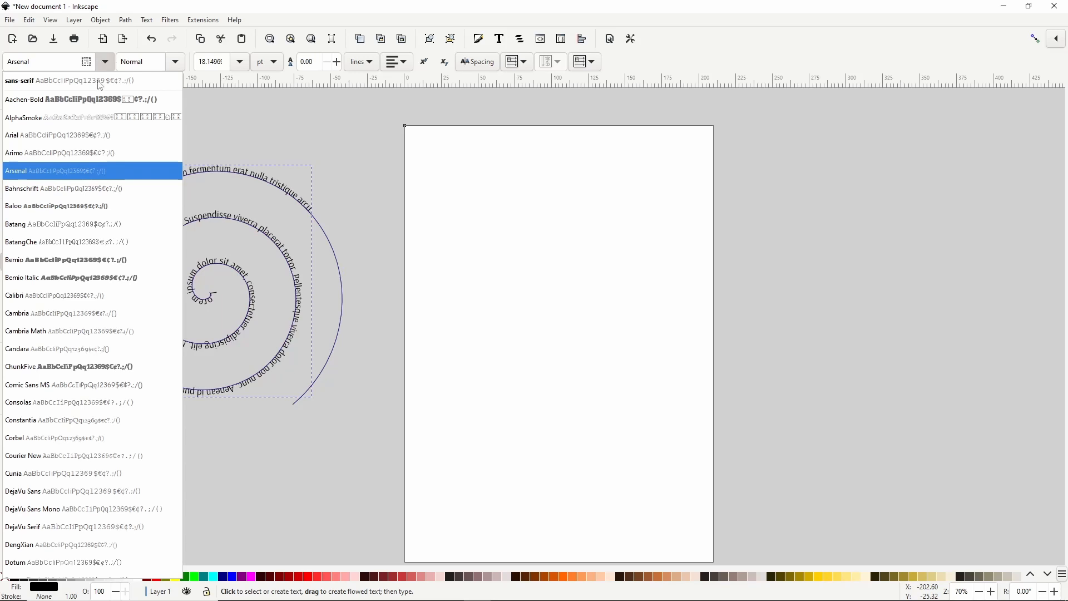
{"action": "left_click", "coordinate": [79, 363]}
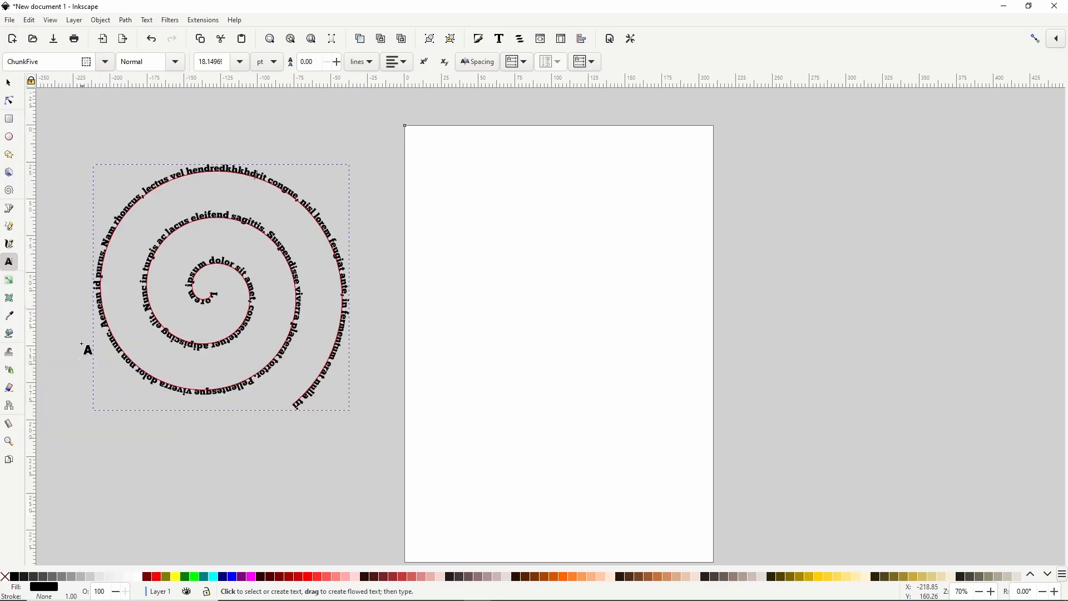
{"action": "triple_click", "coordinate": [211, 62]}
{"action": "type", "text": "23"}
{"action": "key", "text": "Return"}
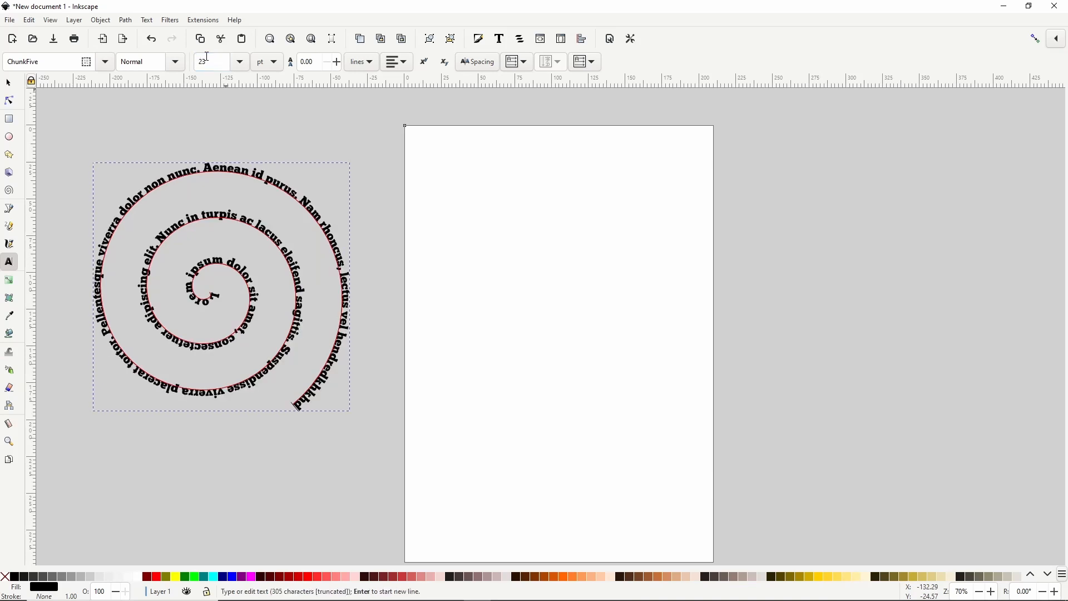
- Set the spiral text's word spacing to 4 and give the text a magenta fill
{"action": "left_click", "coordinate": [485, 63]}
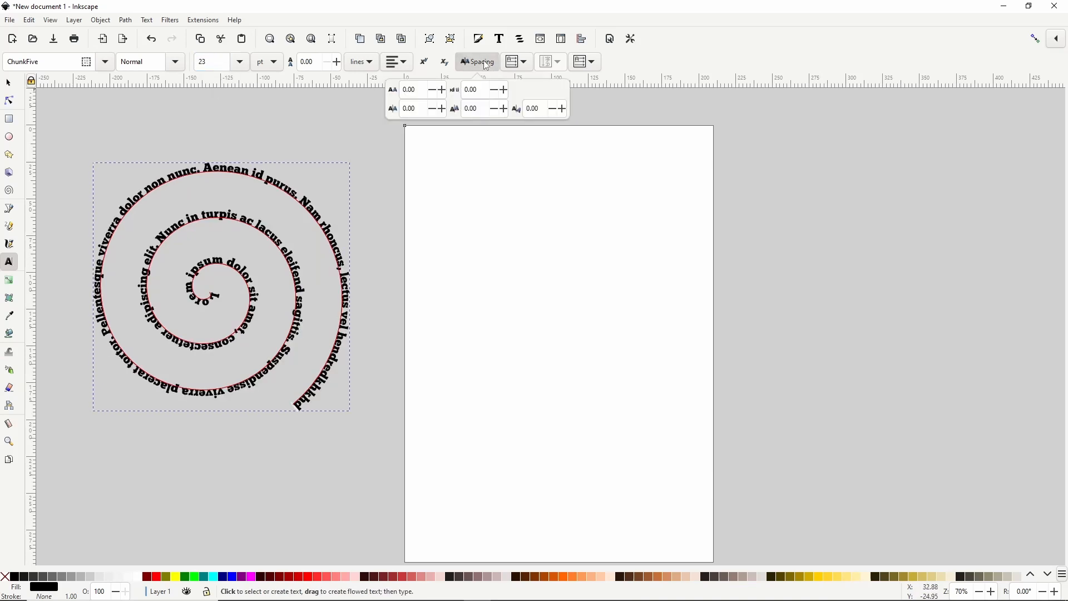
{"action": "double_click", "coordinate": [478, 91]}
{"action": "type", "text": "4"}
{"action": "key", "text": "Return"}
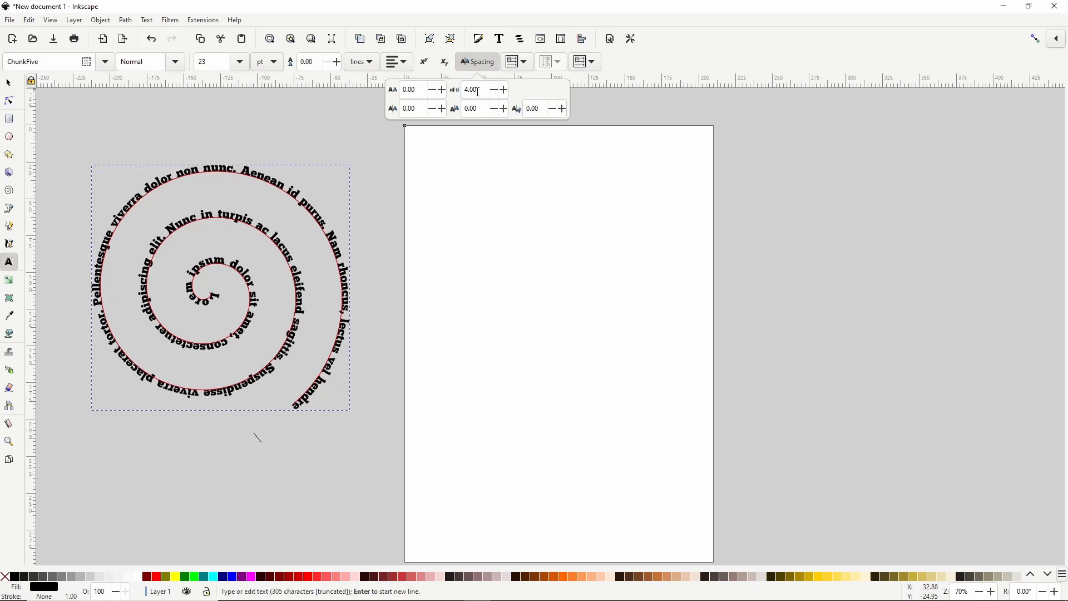
{"action": "left_click", "coordinate": [482, 63]}
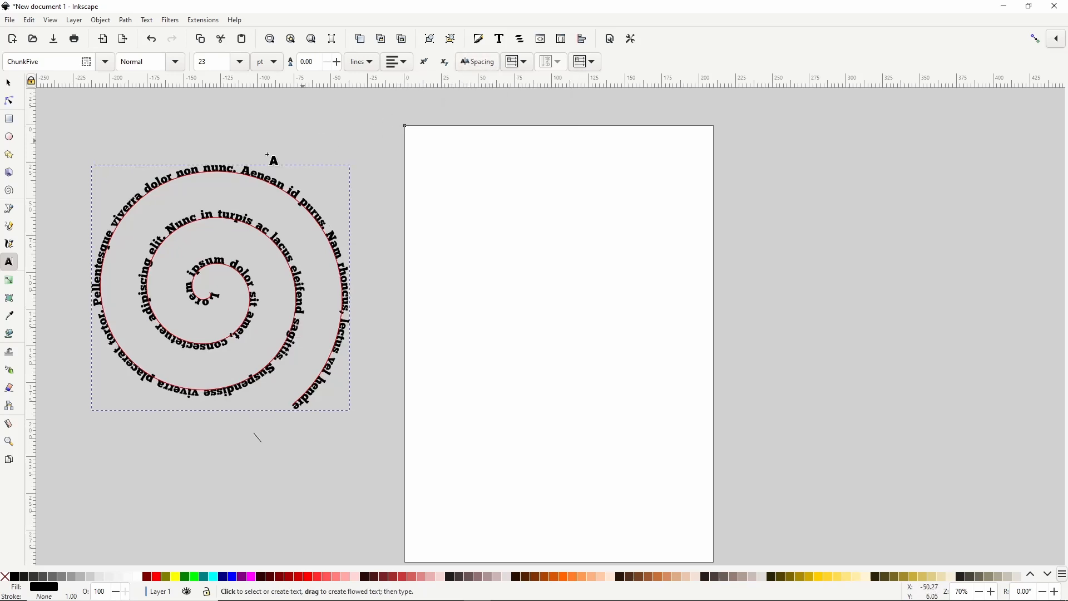
{"action": "left_click", "coordinate": [254, 577]}
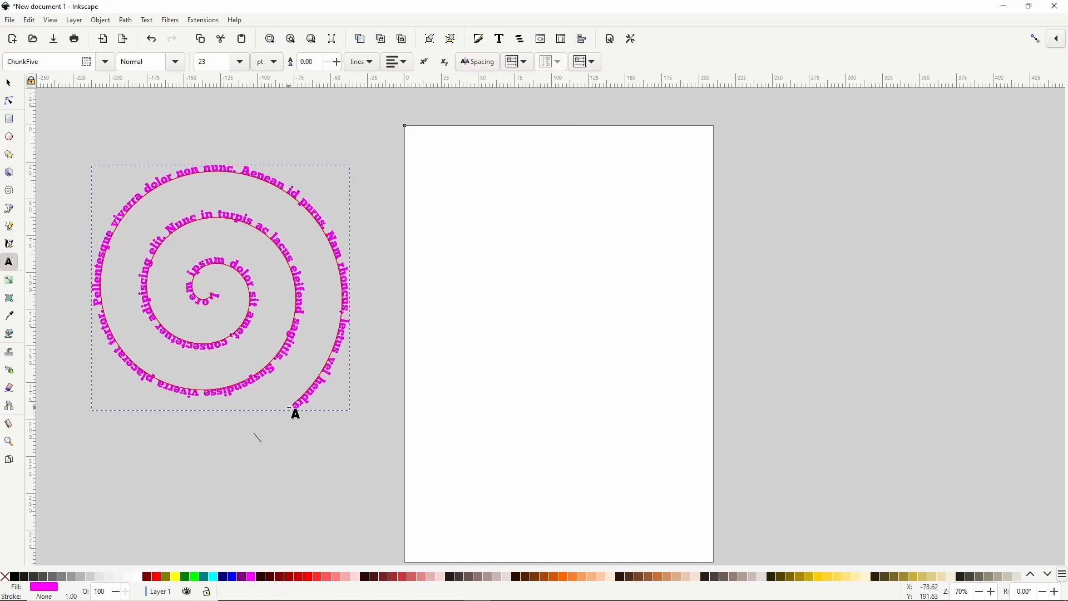
- Reshape the spiral under the text to about 2.98 turns, inner radius 0.110 and divergence 0.846
{"action": "key", "text": "F9"}
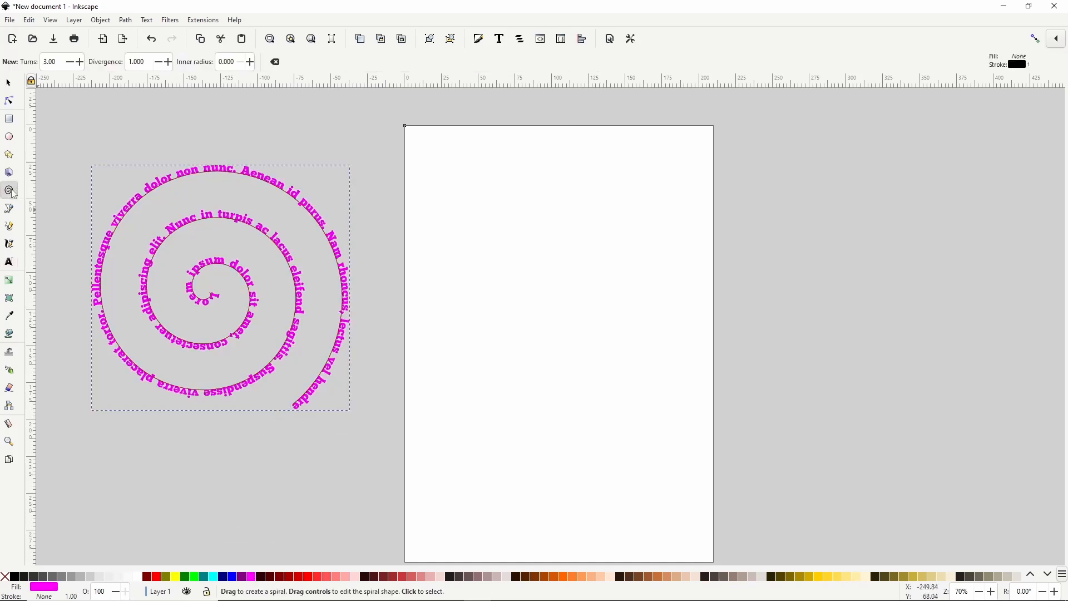
{"action": "left_click", "coordinate": [237, 176]}
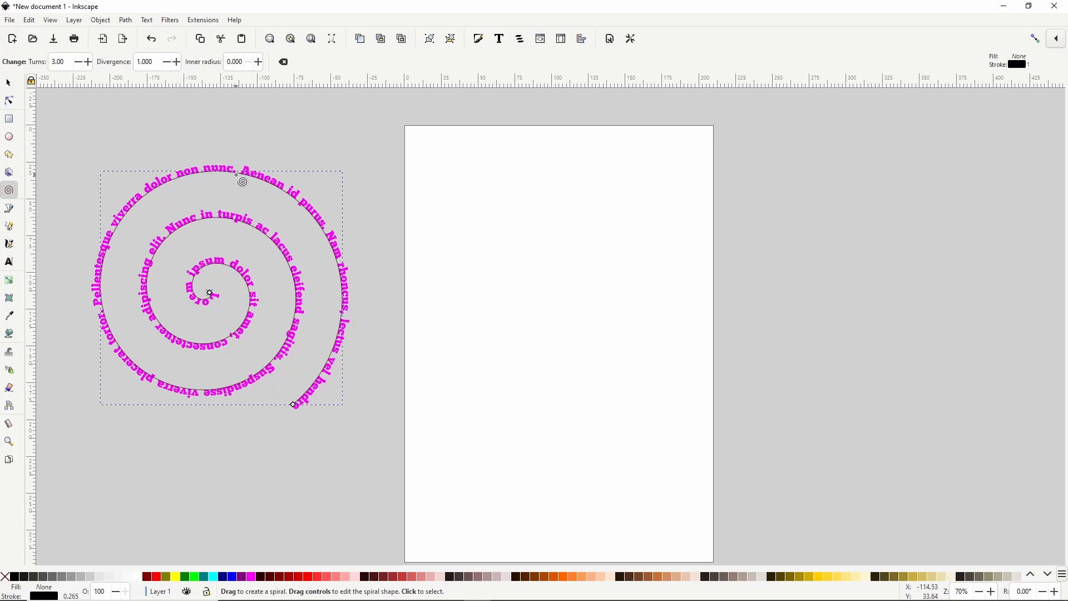
{"action": "mouse_move", "coordinate": [210, 293]}
{"action": "left_mouse_down"}
{"action": "mouse_move", "coordinate": [184, 267]}
{"action": "mouse_move", "coordinate": [194, 294]}
{"action": "left_mouse_up"}
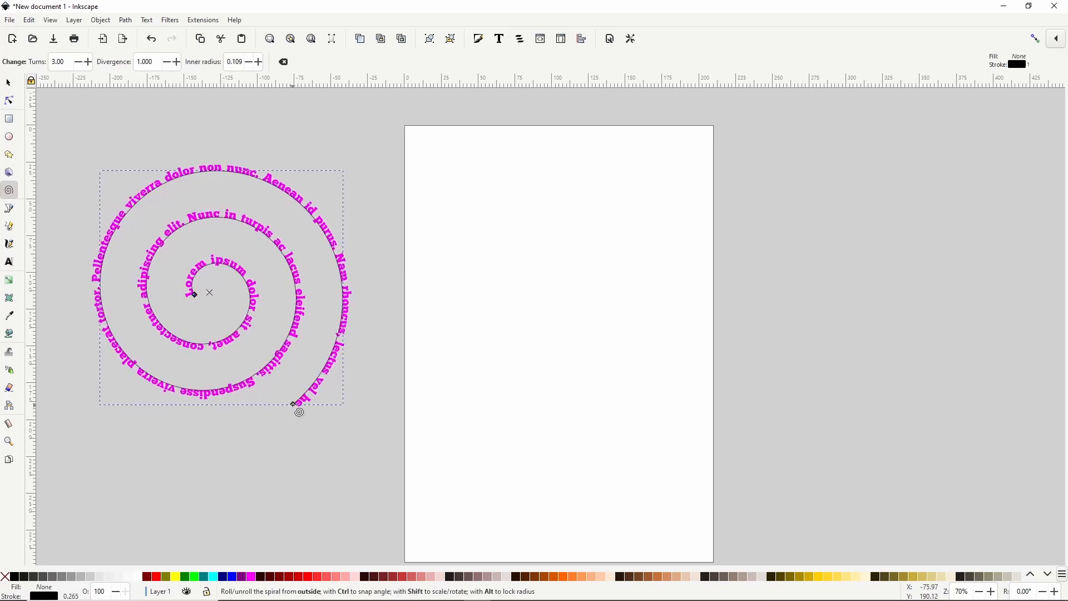
{"action": "mouse_move", "coordinate": [294, 404]}
{"action": "left_mouse_down"}
{"action": "mouse_move", "coordinate": [315, 377]}
{"action": "mouse_move", "coordinate": [244, 425]}
{"action": "mouse_move", "coordinate": [191, 436]}
{"action": "mouse_move", "coordinate": [305, 394]}
{"action": "left_mouse_up"}
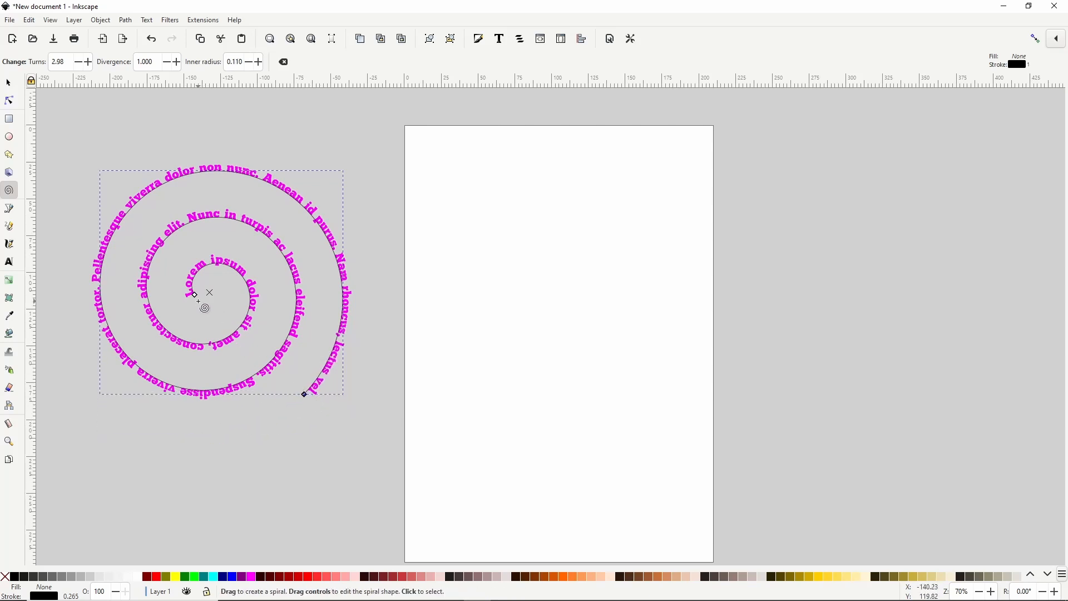
{"action": "left_click_drag", "start_coordinate": [194, 295], "coordinate": [187, 261]}
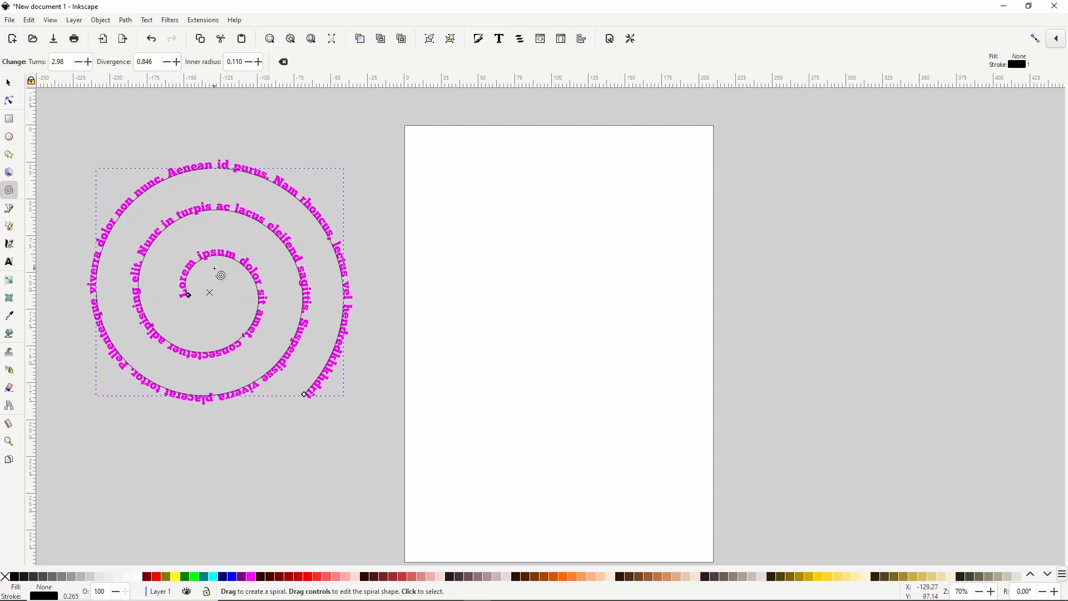
- Scale the spiral down to about 149 mm wide and 149 mm high
{"action": "key", "text": "s"}
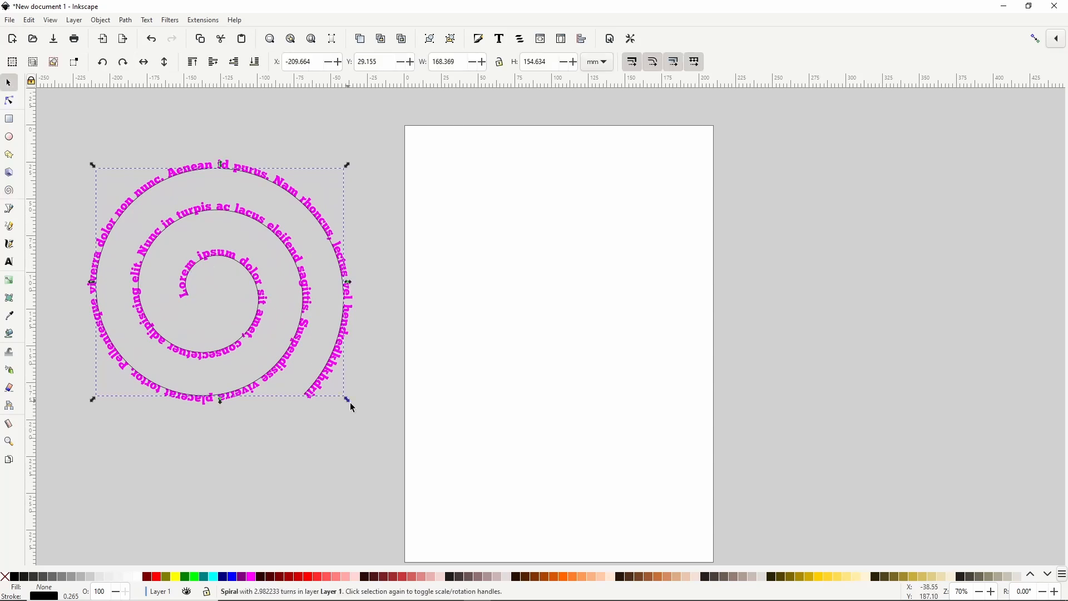
{"action": "left_click_drag", "start_coordinate": [348, 399], "coordinate": [324, 398]}
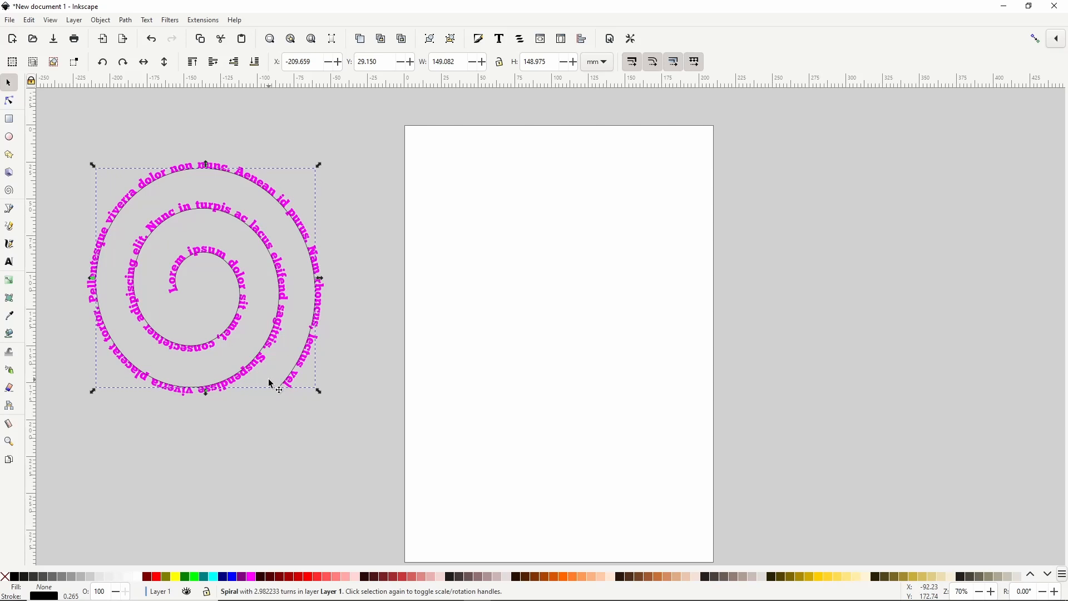
- Convert the spiral to a path and reverse its direction so the text starts at the outer end
{"action": "left_click", "coordinate": [127, 21]}
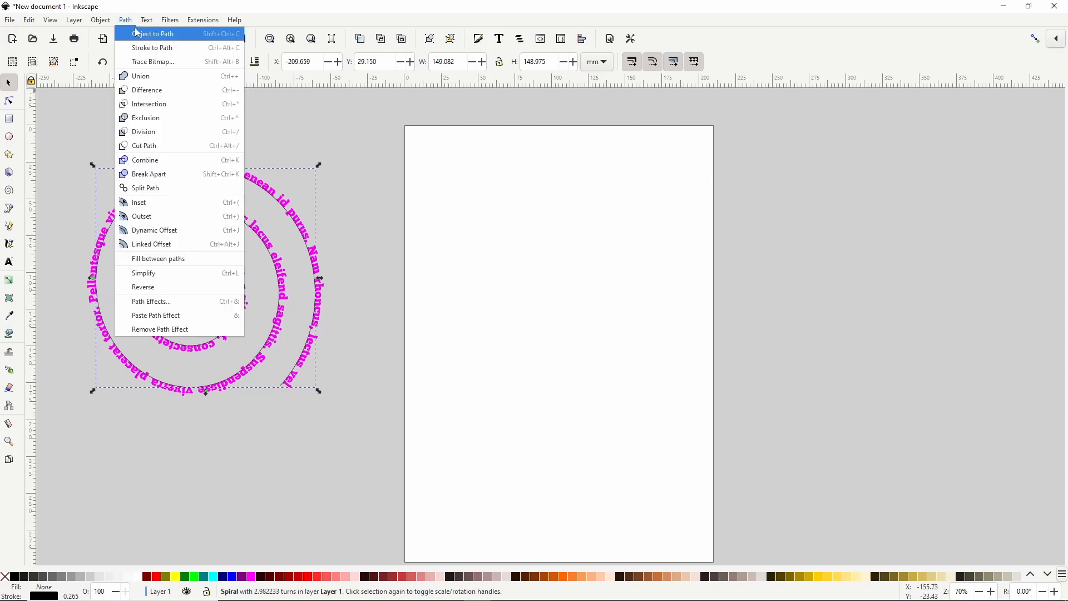
{"action": "left_click", "coordinate": [139, 33]}
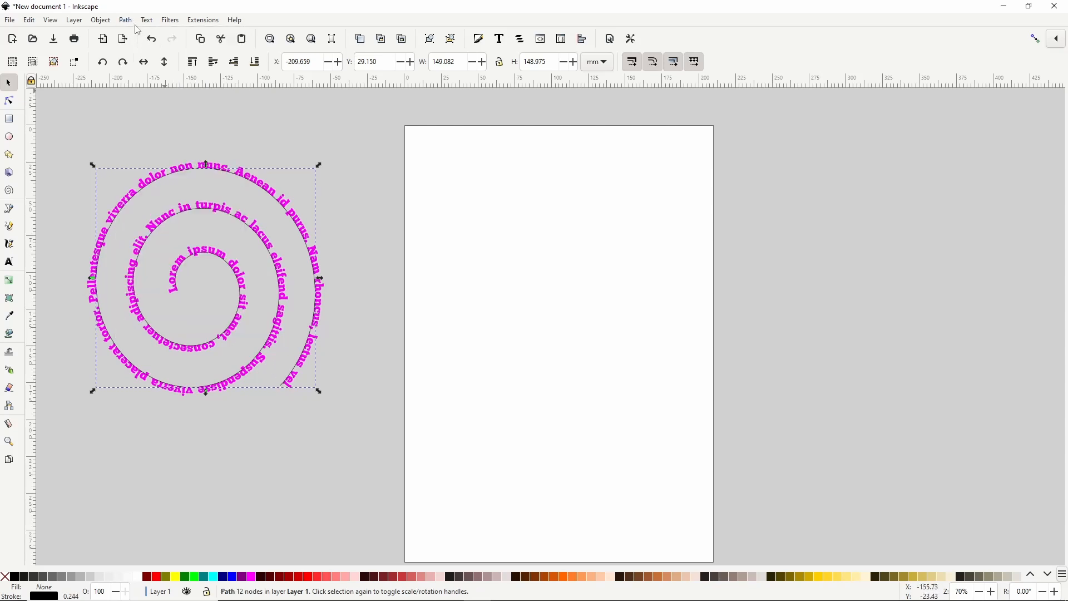
{"action": "left_click", "coordinate": [127, 22]}
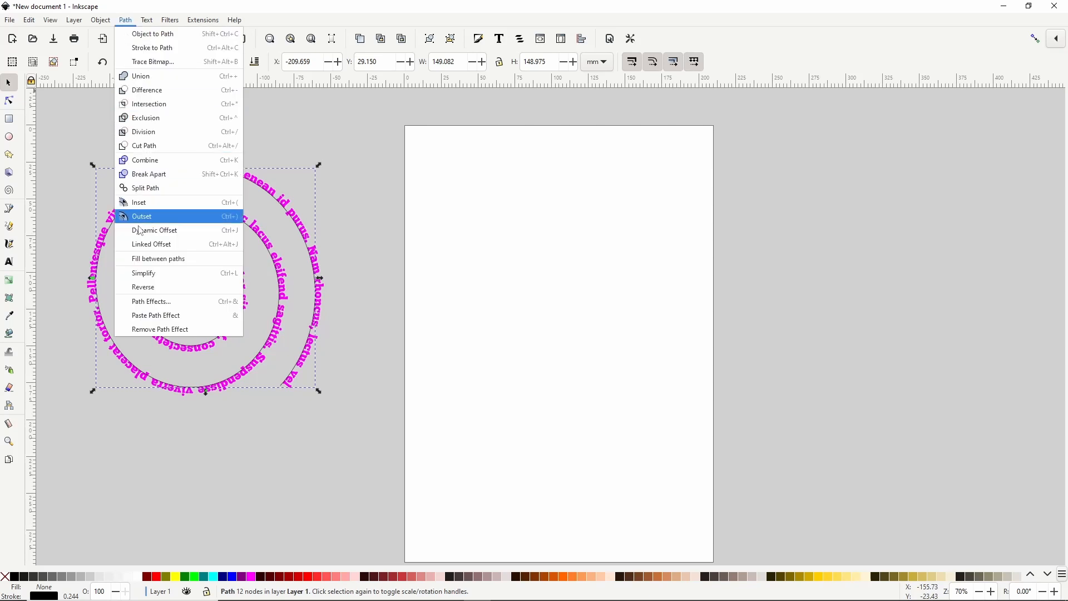
{"action": "left_click", "coordinate": [156, 288]}
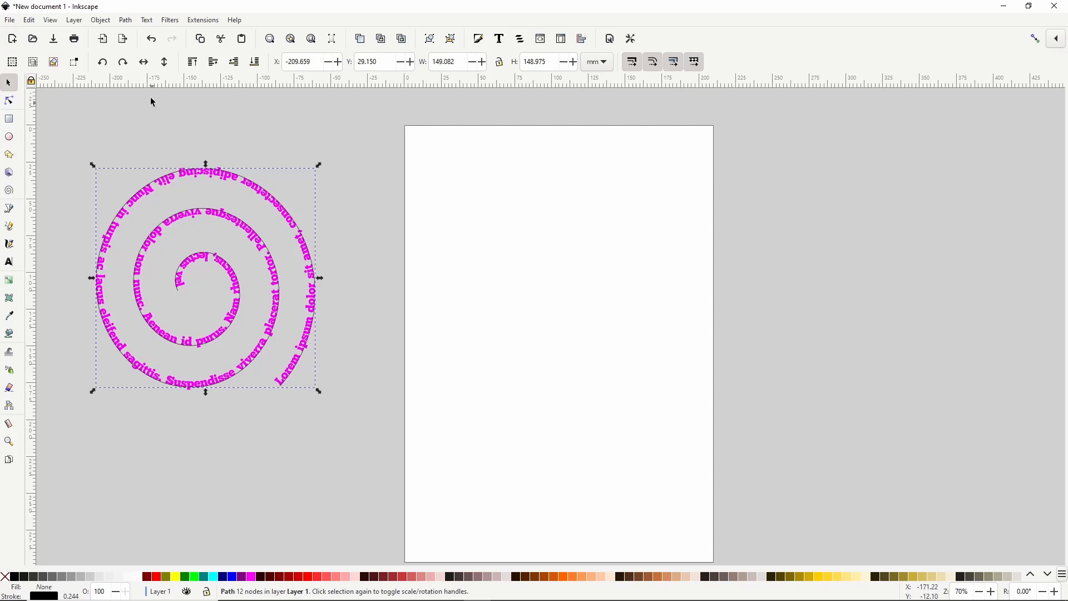
- Flip the spiral horizontally and rotate it clockwise so the text begins at the top of the outer turn
{"action": "left_click", "coordinate": [145, 64]}
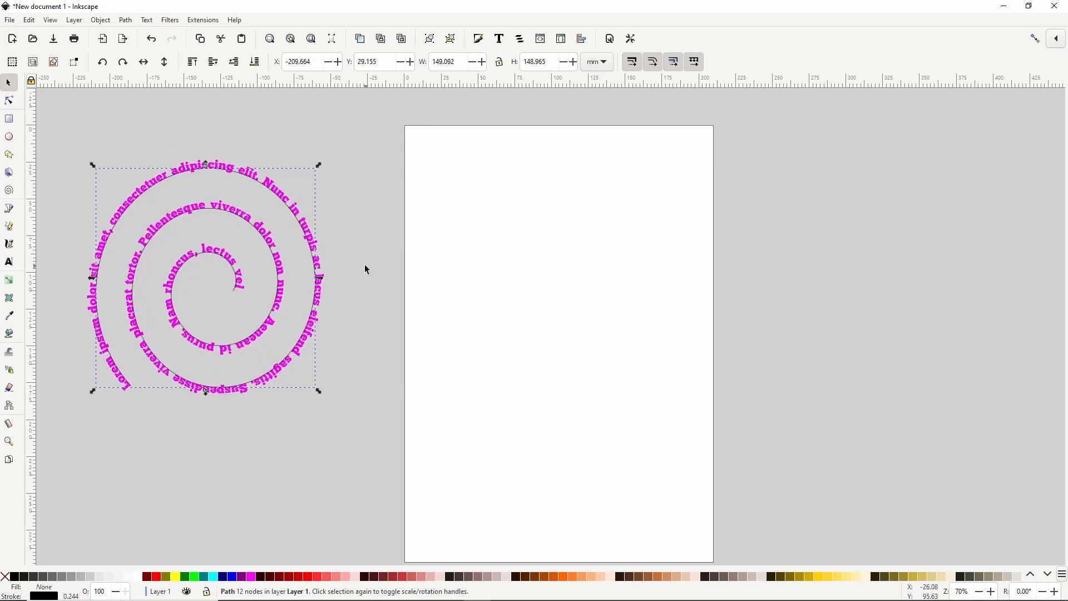
{"action": "left_click", "coordinate": [298, 227]}
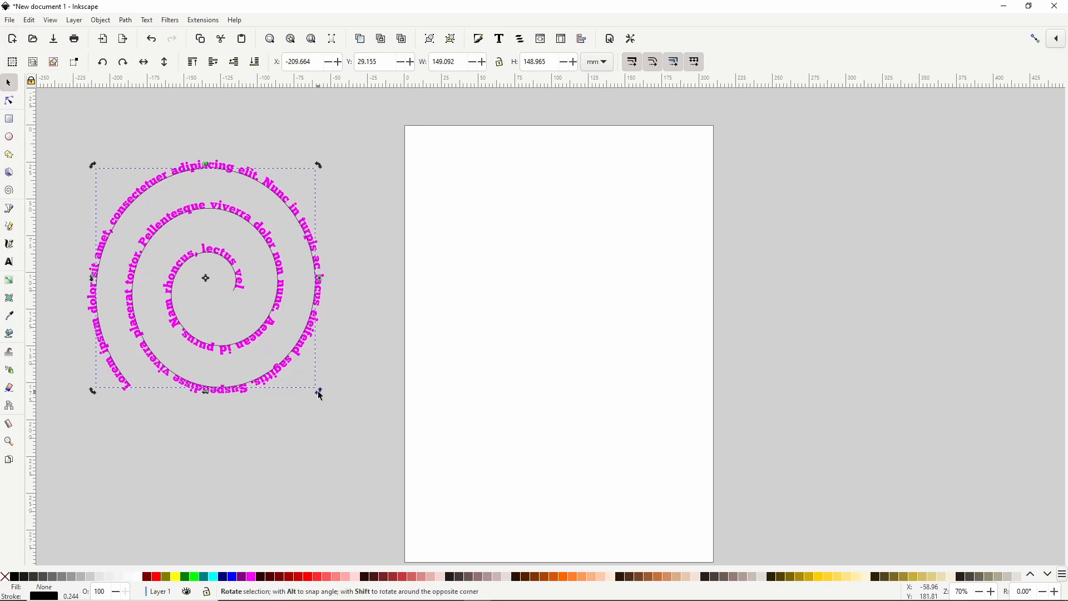
{"action": "left_click_drag", "start_coordinate": [319, 391], "coordinate": [195, 286]}
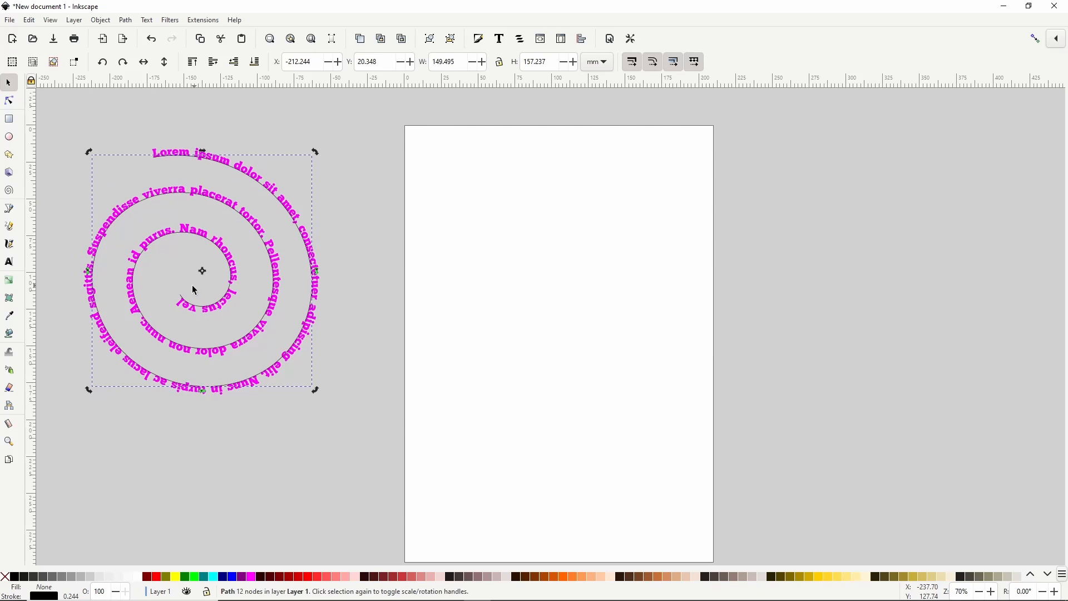
- Convert the magenta text on the spiral to paths and delete the spiral guide path
{"action": "left_click", "coordinate": [279, 184]}
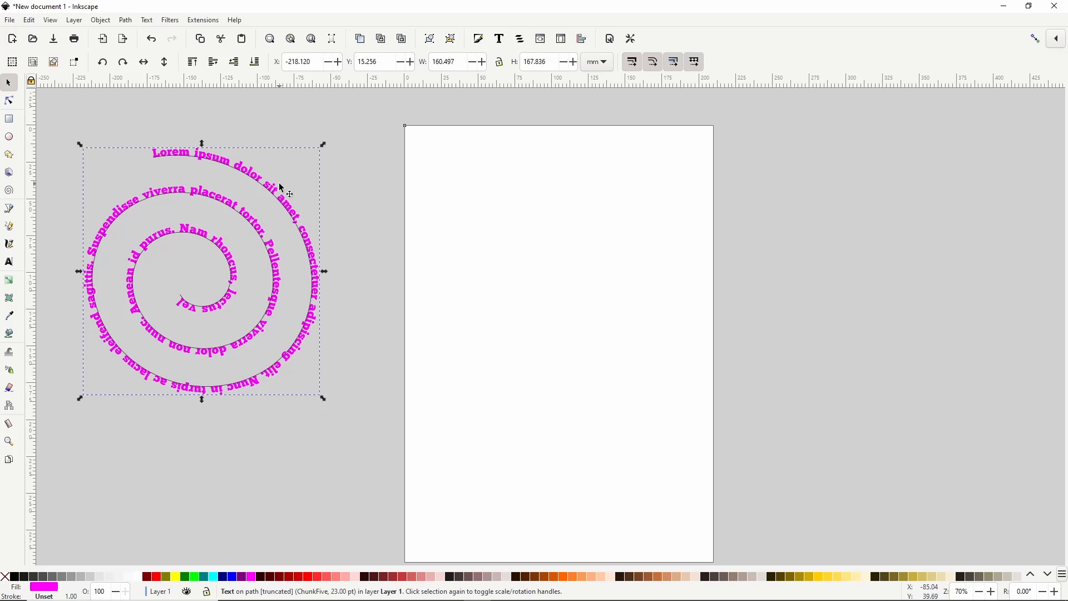
{"action": "left_click", "coordinate": [132, 21]}
{"action": "left_click", "coordinate": [139, 35]}
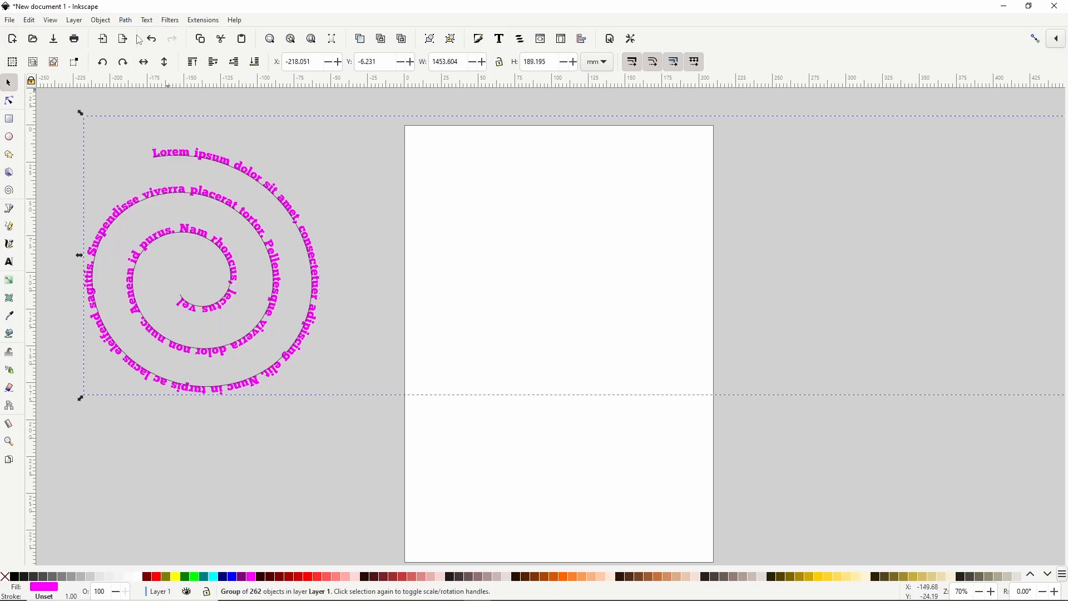
{"action": "left_click", "coordinate": [260, 188]}
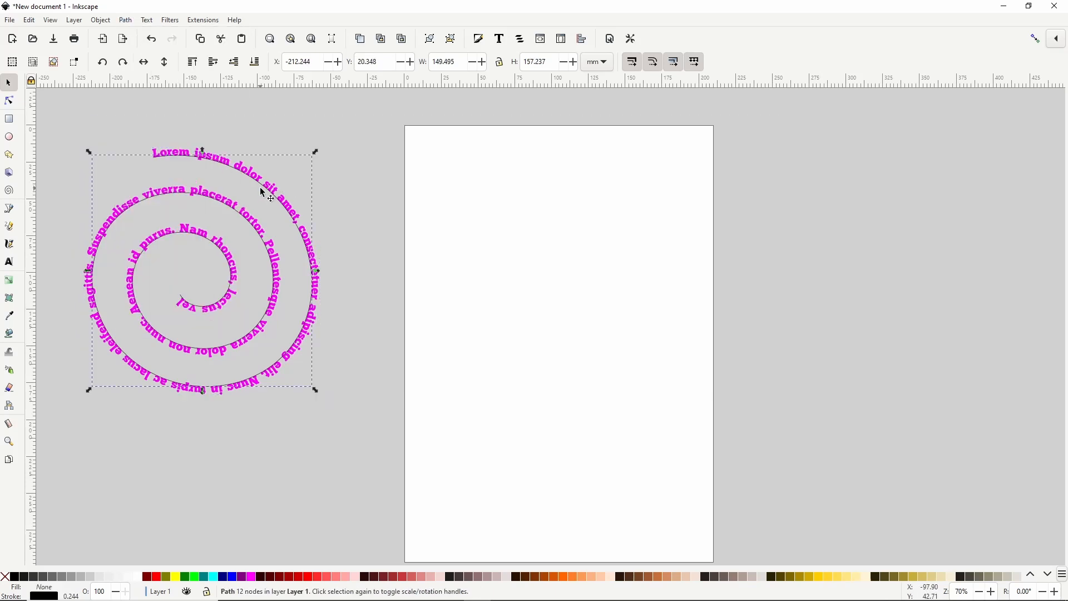
{"action": "key", "text": "Delete"}
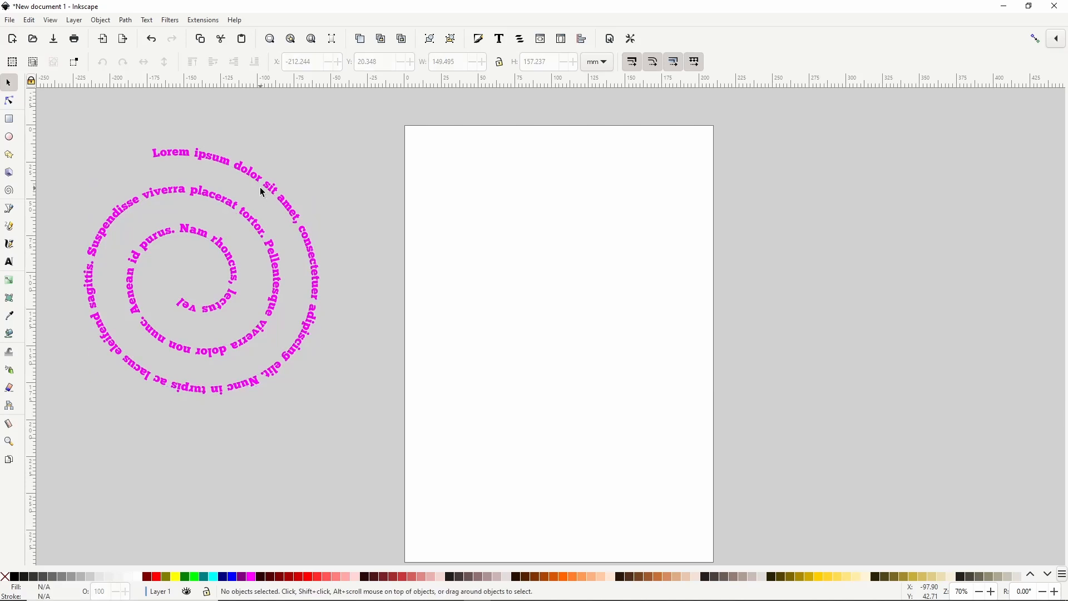
- Check the converted spiral text group with the Text tool
{"action": "left_click", "coordinate": [276, 186]}
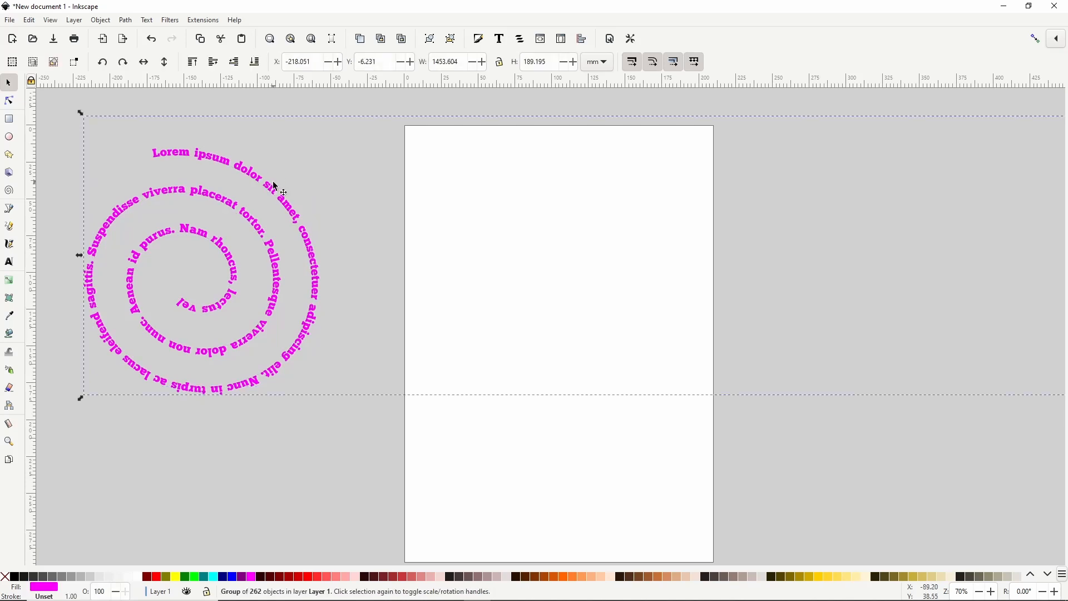
{"action": "left_click", "coordinate": [9, 261]}
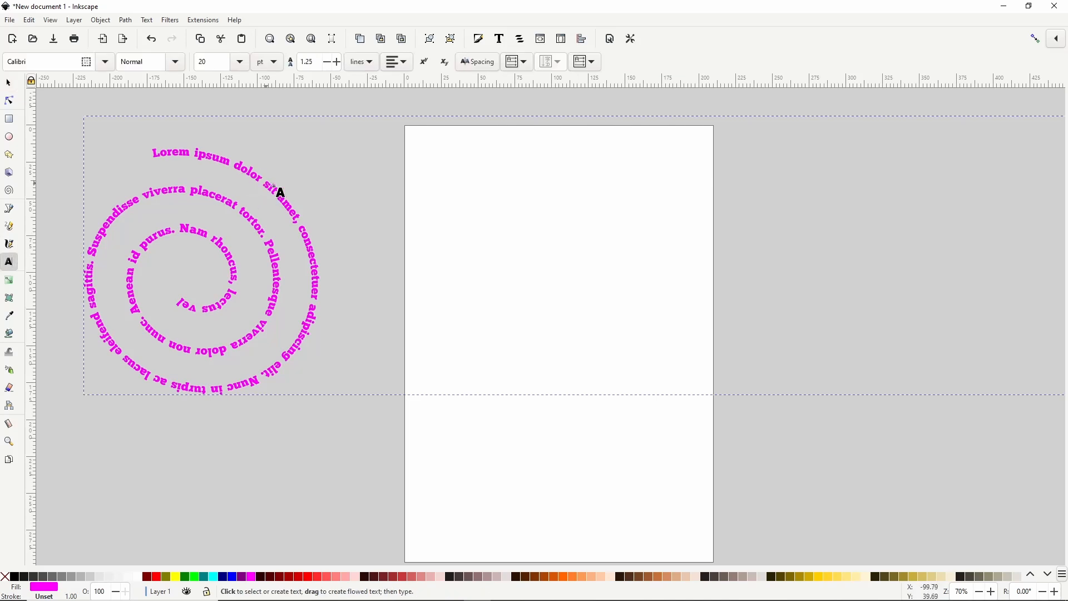
{"action": "left_click", "coordinate": [9, 83]}
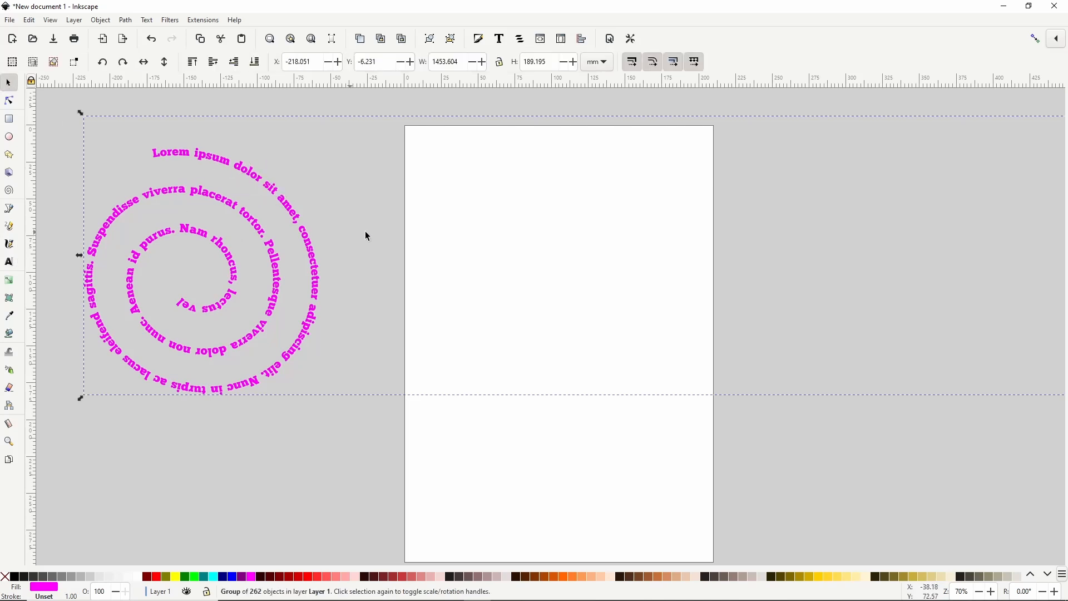
- Enter the converted text group and delete the overflow line of letters, from "hendredkhkhdrit congue" to "arcu.", far from the page
{"action": "scroll", "coordinate": [518, 263], "scroll_direction": "down", "scroll_amount": 2, "text": "ctrl"}
{"action": "scroll", "coordinate": [631, 271], "scroll_direction": "down", "scroll_amount": 1, "text": "ctrl"}
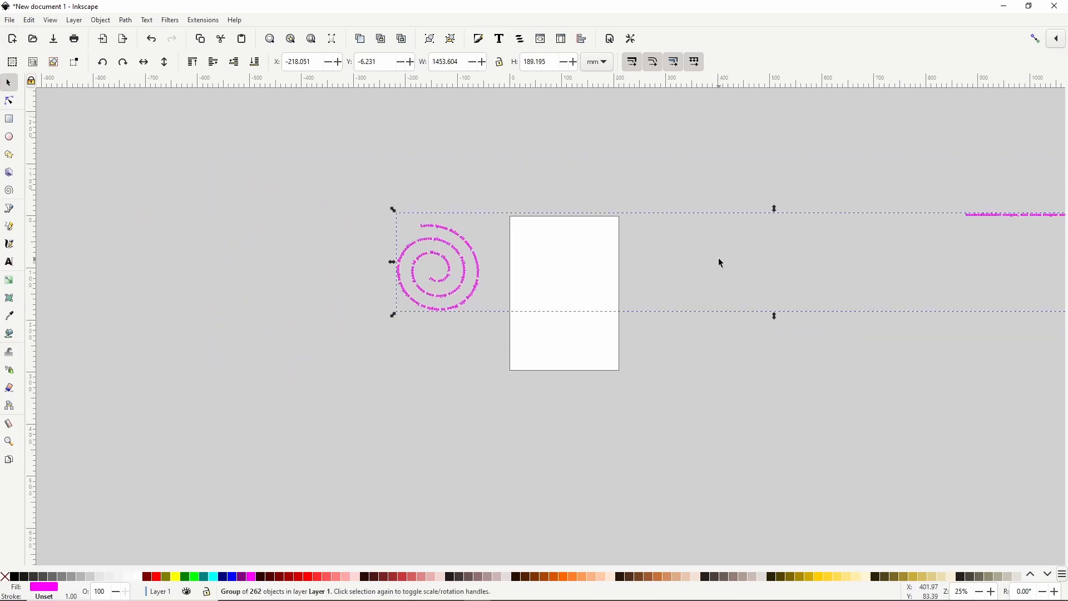
{"action": "scroll", "coordinate": [684, 260], "scroll_direction": "right", "scroll_amount": 5}
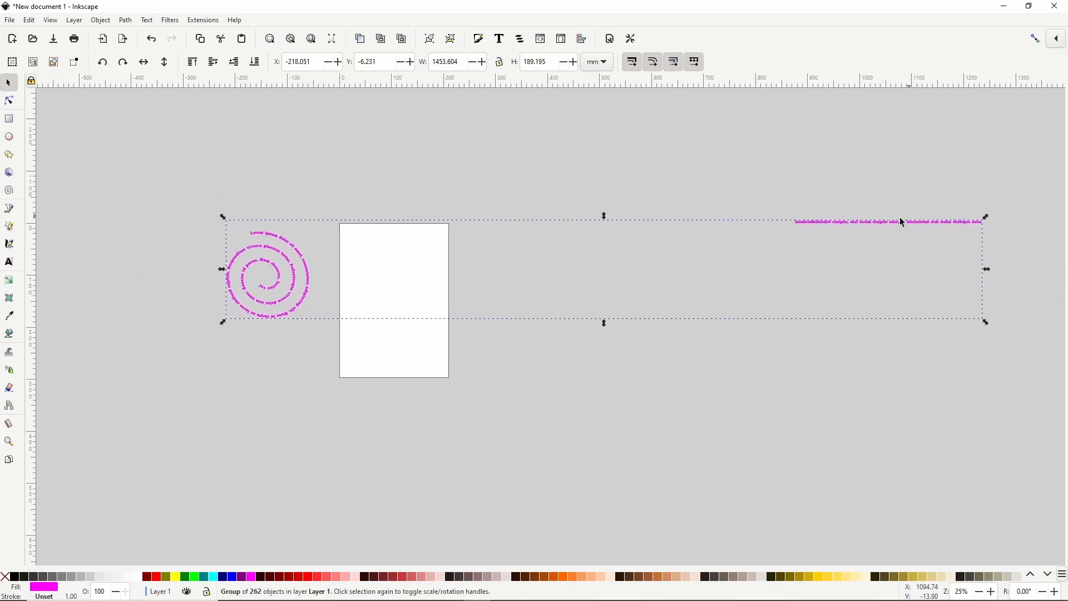
{"action": "scroll", "coordinate": [740, 249], "scroll_direction": "right", "scroll_amount": 8}
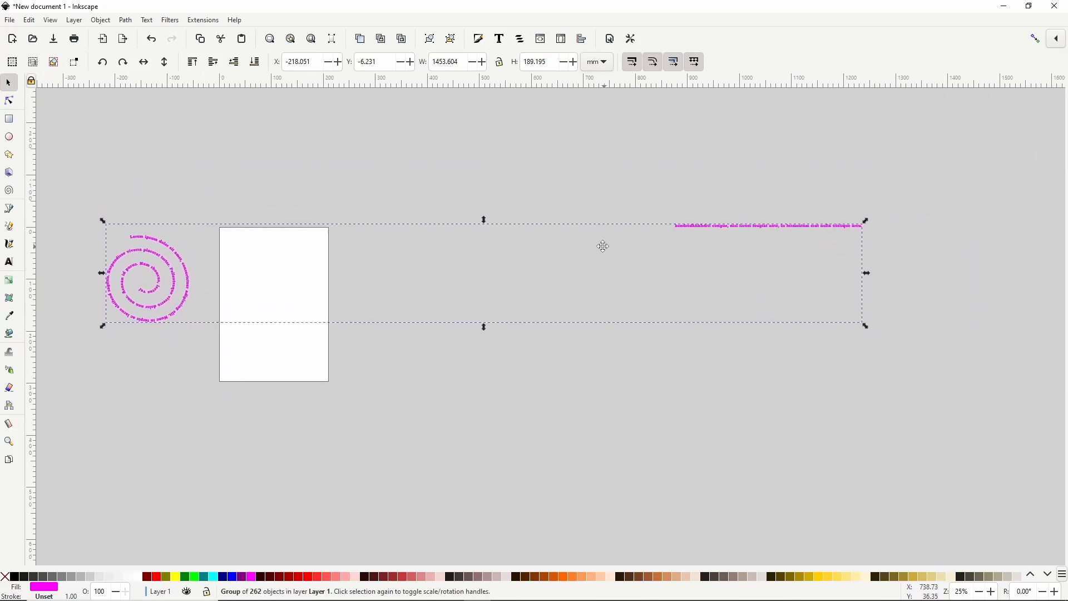
{"action": "scroll", "coordinate": [685, 226], "scroll_direction": "up", "scroll_amount": 3, "text": "ctrl"}
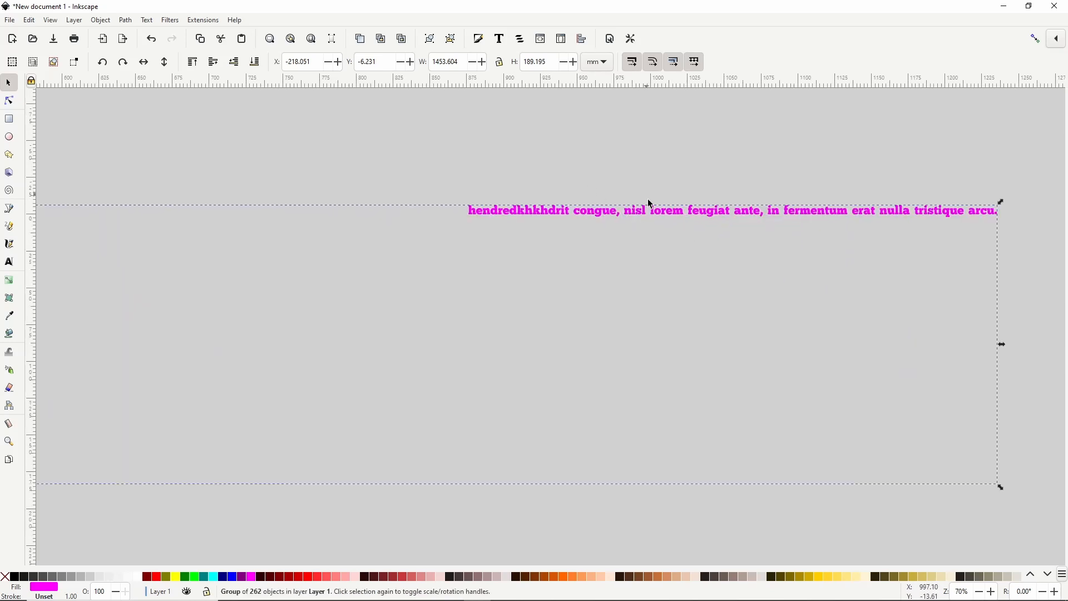
{"action": "key", "text": "Escape"}
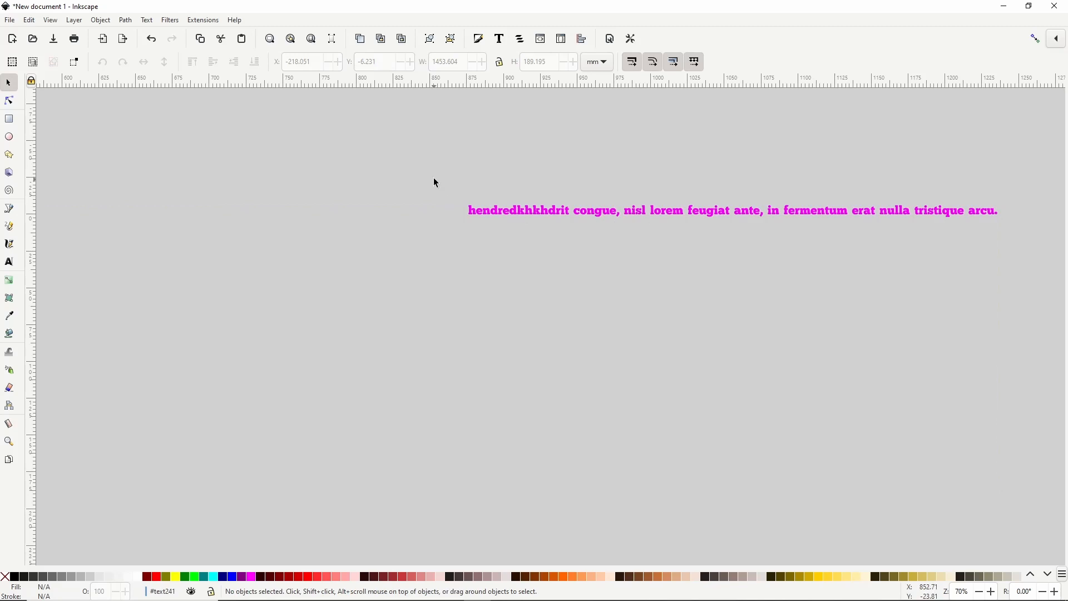
{"action": "left_click_drag", "start_coordinate": [434, 181], "coordinate": [1026, 244]}
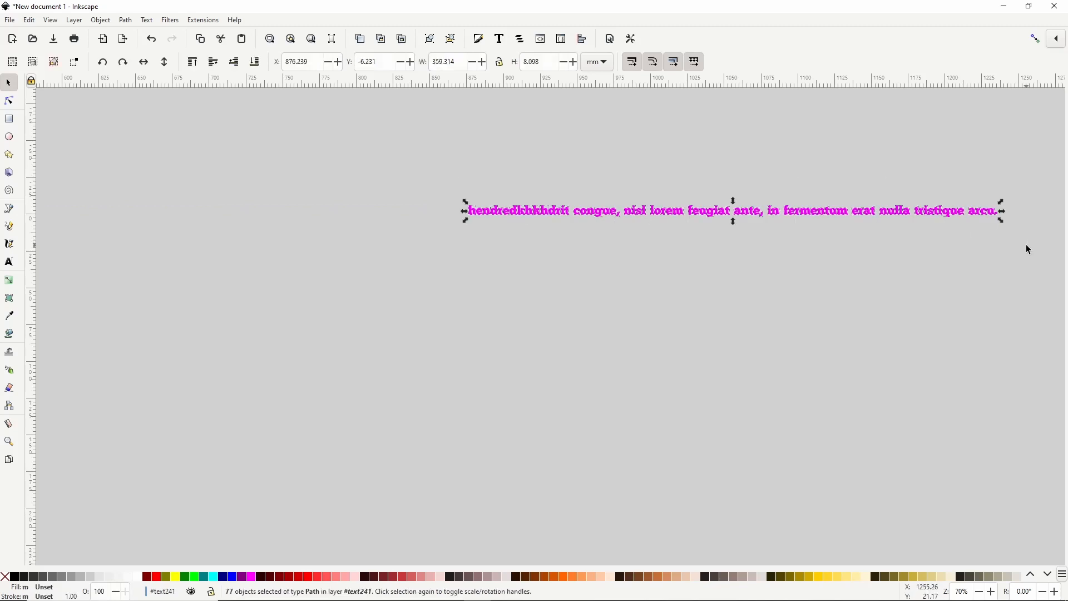
{"action": "key", "text": "Delete"}
- Return to the spiral beside the page and select the whole converted text group
{"action": "scroll", "coordinate": [195, 283], "scroll_direction": "down", "scroll_amount": 6}
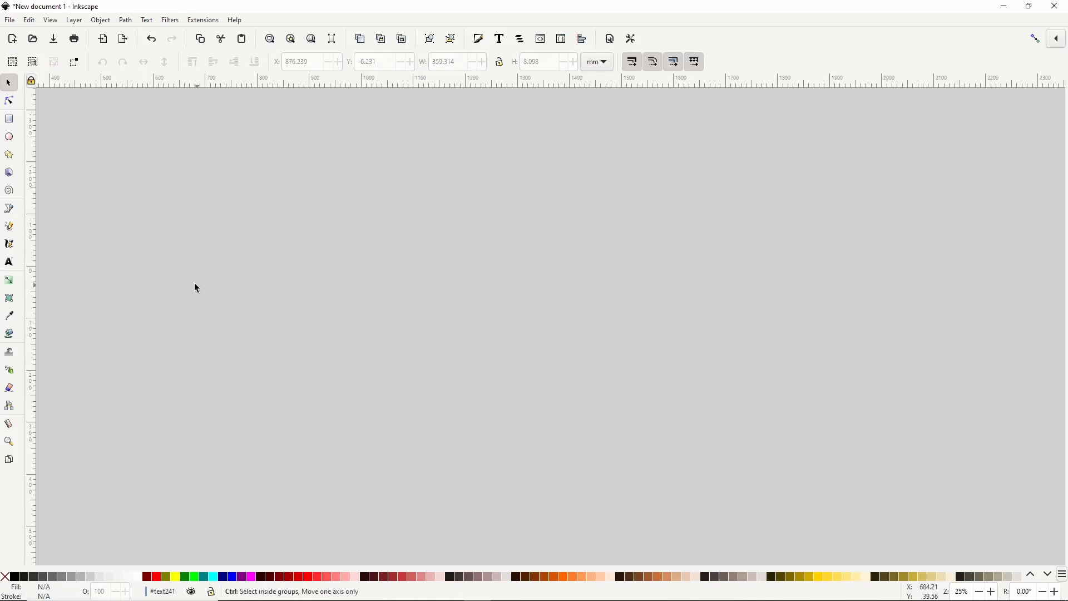
{"action": "scroll", "coordinate": [192, 273], "scroll_direction": "left", "scroll_amount": 4}
{"action": "scroll", "coordinate": [211, 255], "scroll_direction": "up", "scroll_amount": 3}
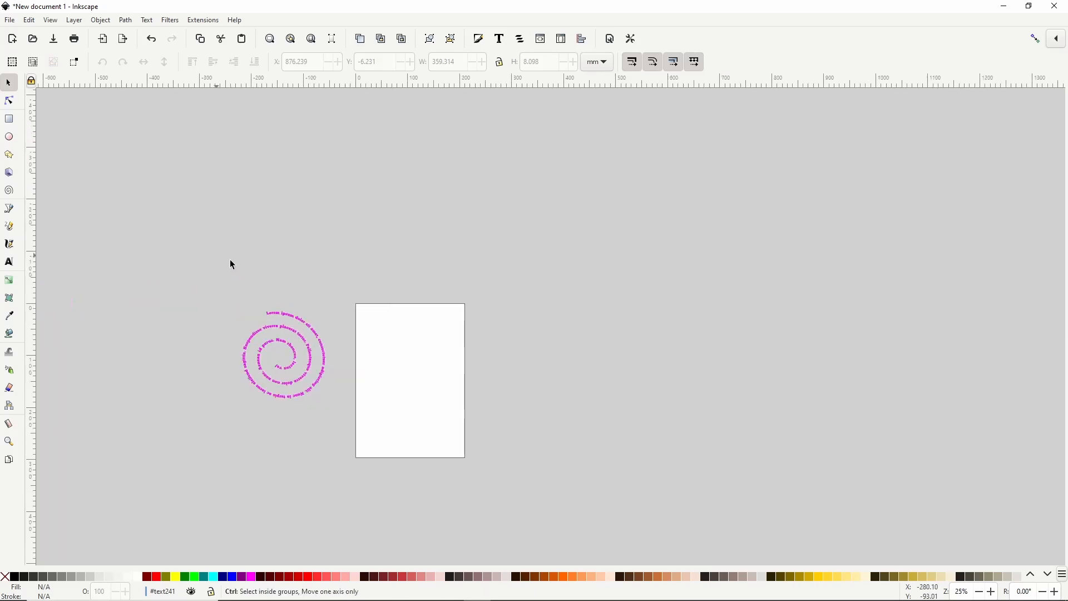
{"action": "scroll", "coordinate": [261, 259], "scroll_direction": "down", "scroll_amount": 2}
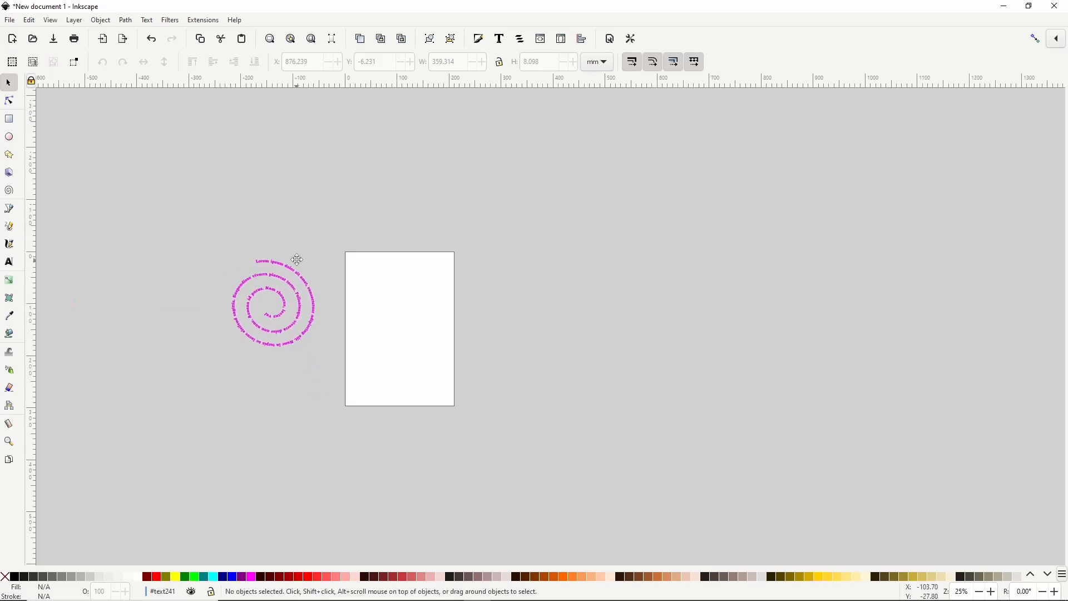
{"action": "left_click", "coordinate": [316, 306]}
{"action": "scroll", "coordinate": [302, 322], "scroll_direction": "up", "scroll_amount": 3}
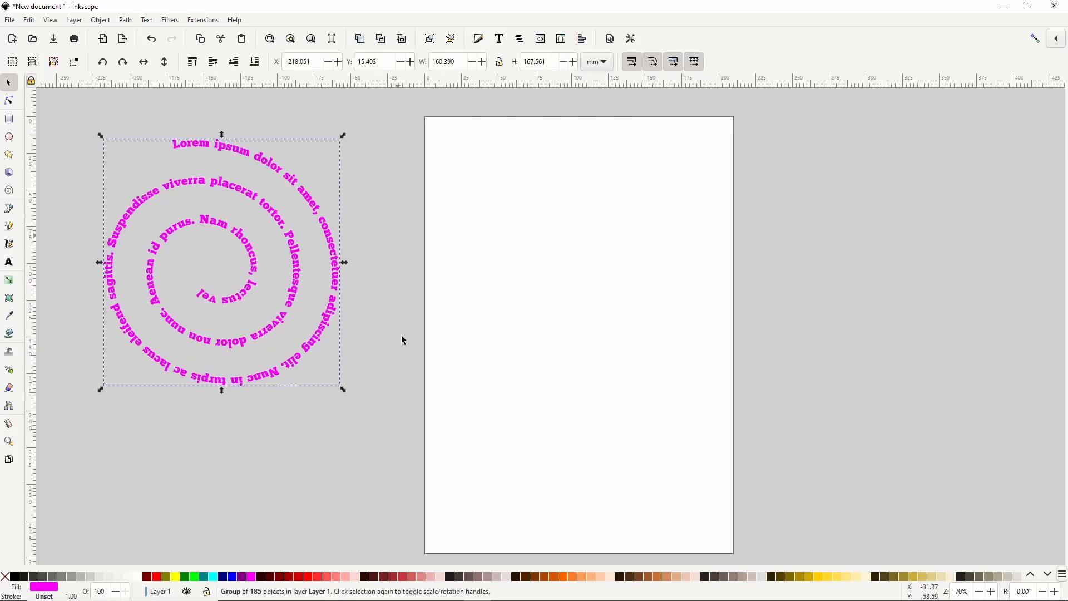